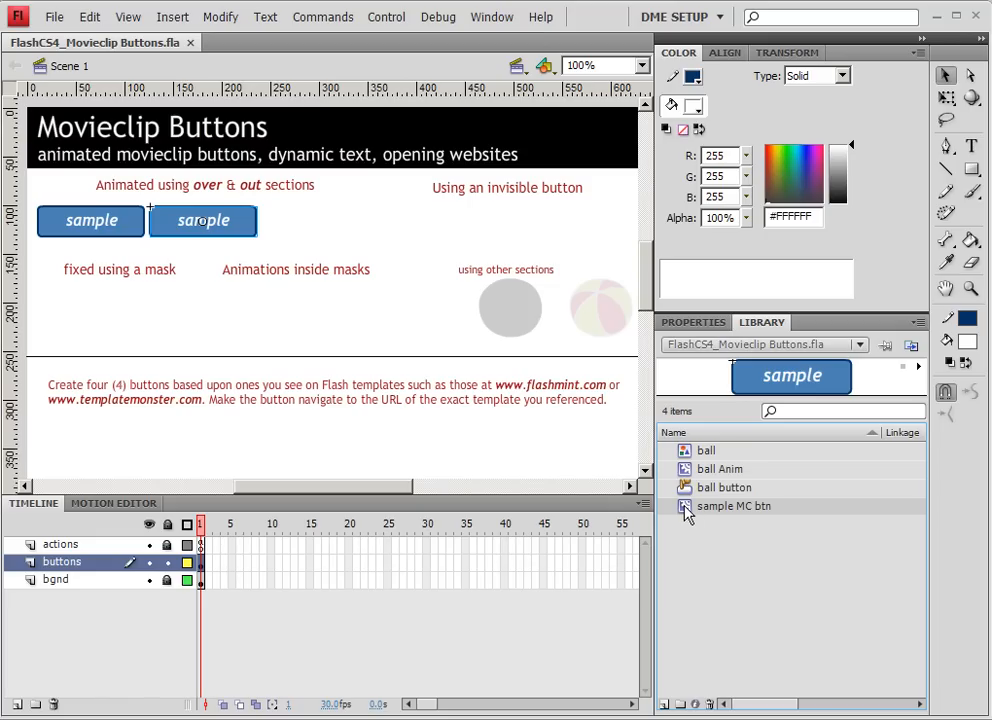
- Duplicate the sample MC btn movie clip as "sample MC MCanim btn" and place an instance beside the two sample buttons on the stage
right_click(686, 513)
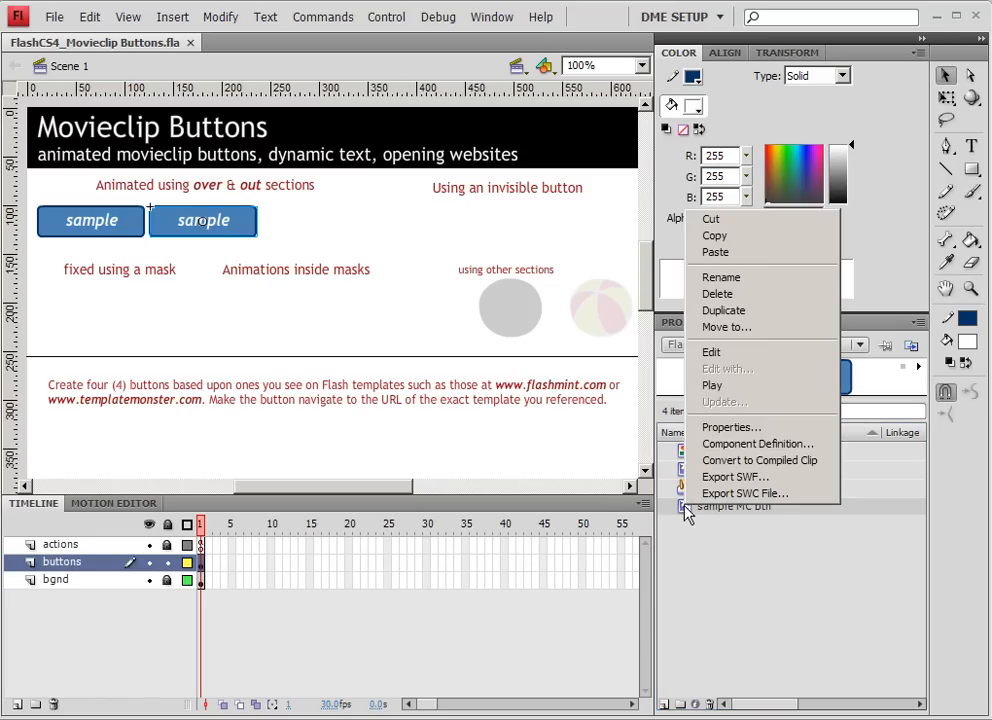
click(720, 310)
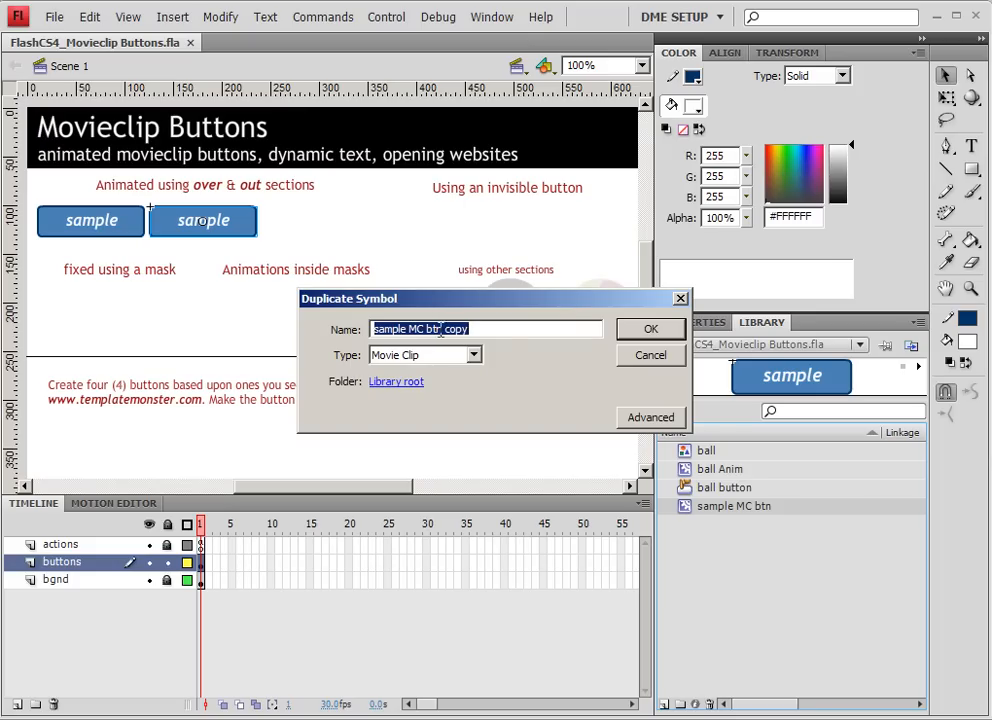
drag(407, 330, 357, 340)
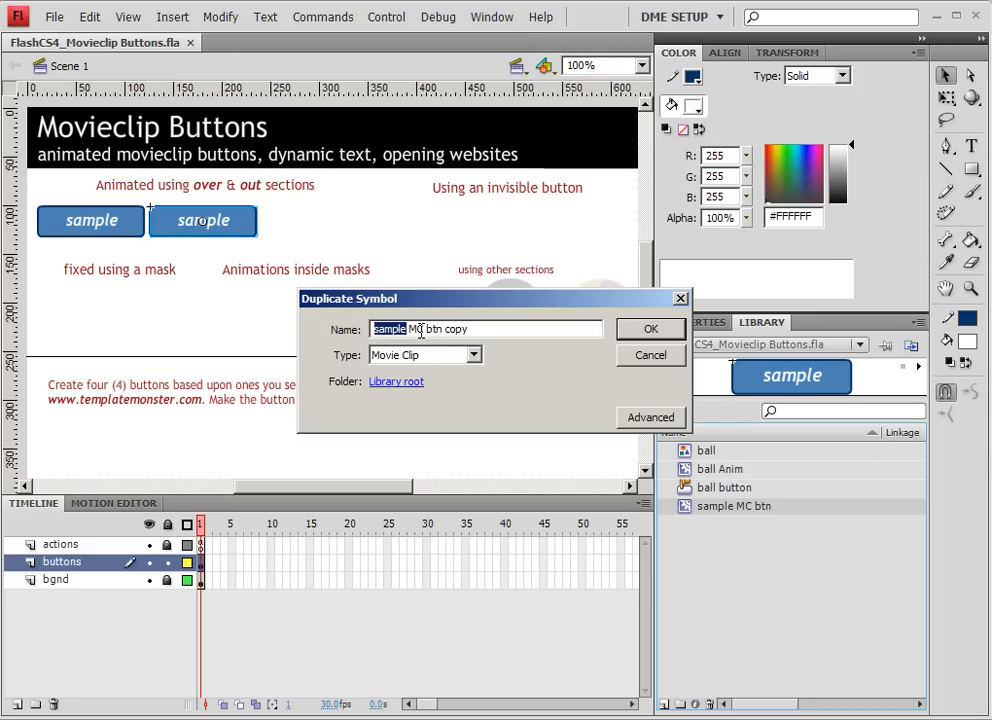
drag(424, 329, 553, 328)
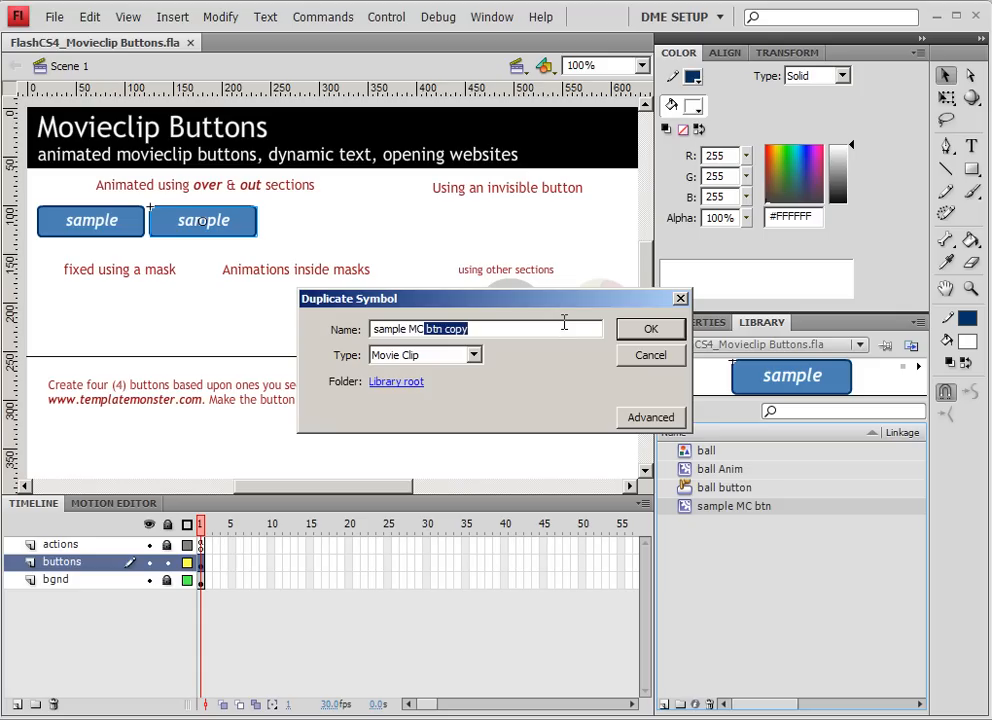
key(BackSpace)
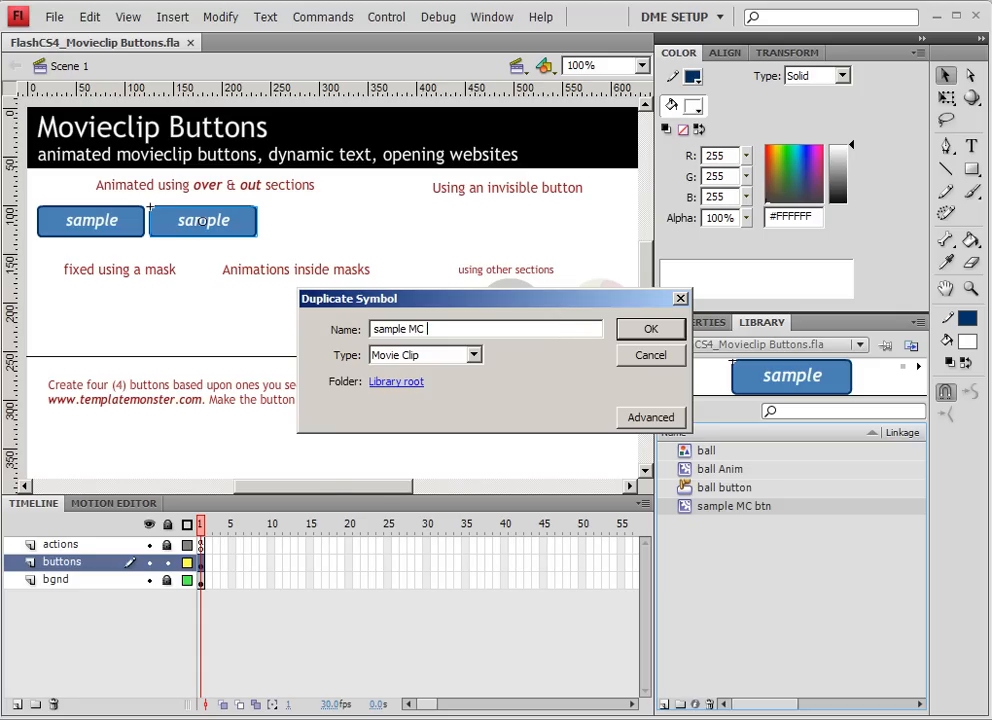
text(MCanim btn)
key(Return)
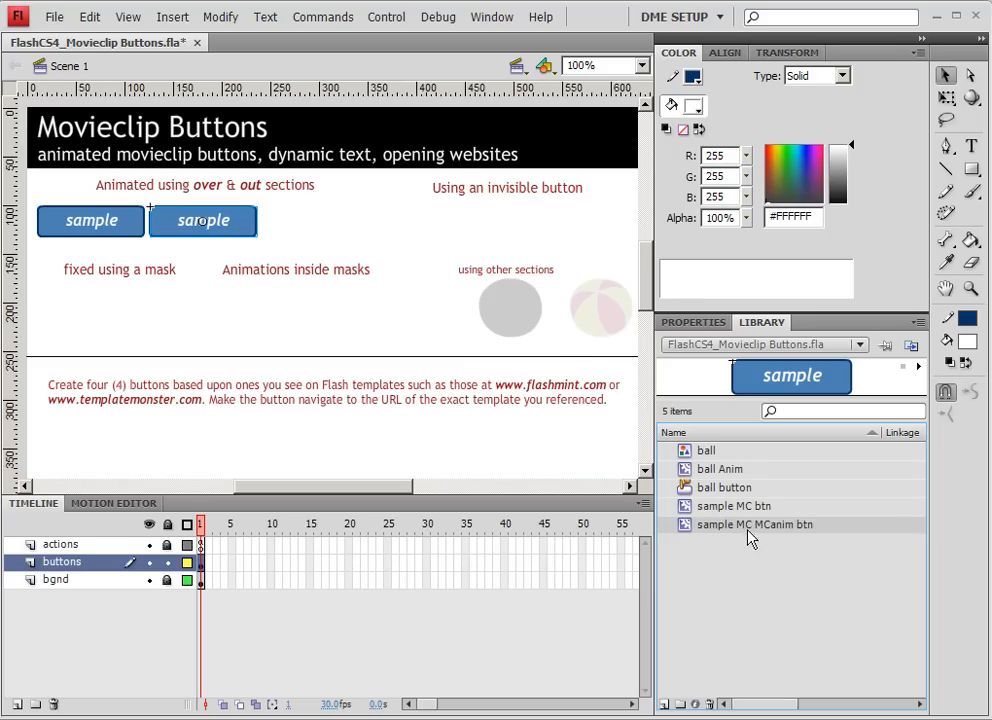
drag(686, 530, 328, 230)
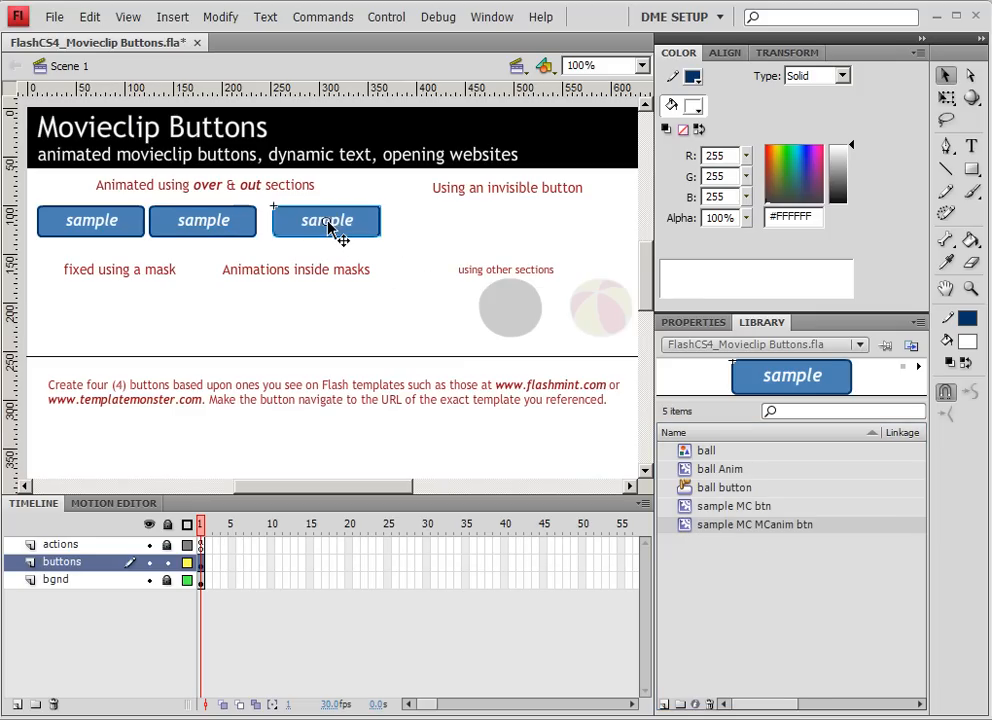
- Open the new button instance for editing and clear all keyframes after frame 1 on the bg layer
double_click(300, 229)
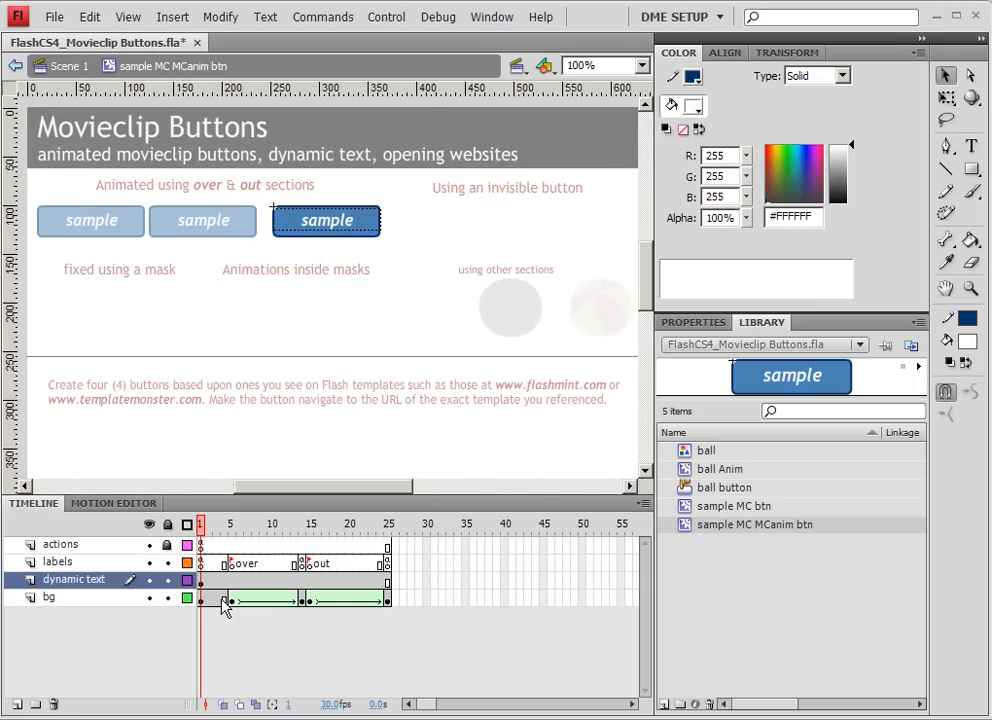
drag(224, 609, 382, 611)
right_click(378, 610)
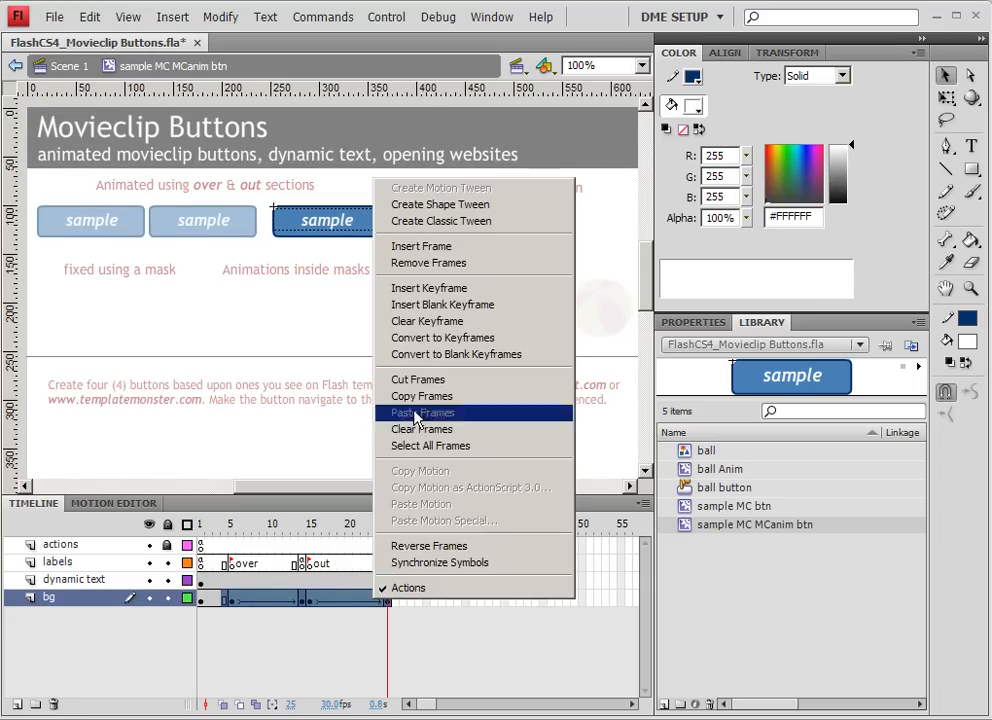
click(430, 322)
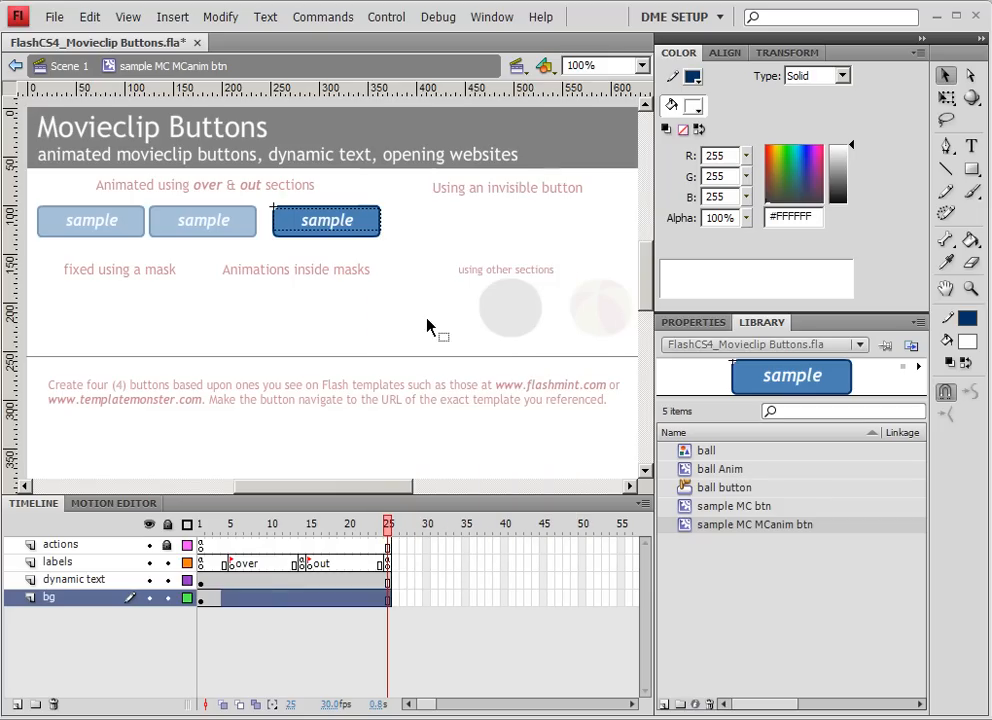
click(227, 598)
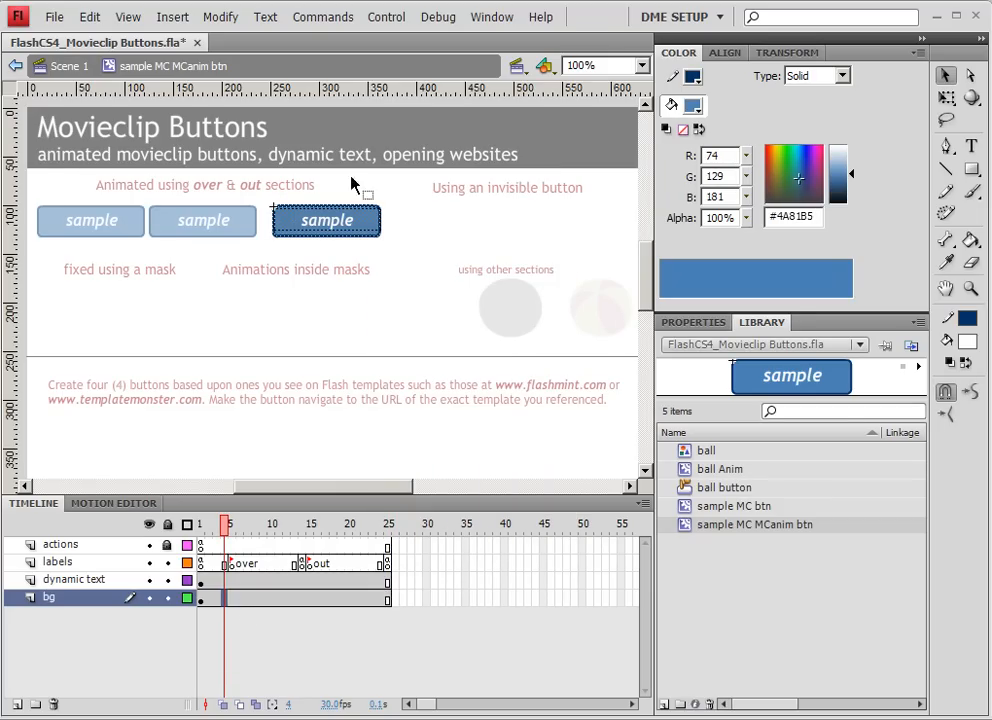
- Hide the dynamic text layer and change the button background's fill to gold #D1AE25
click(201, 598)
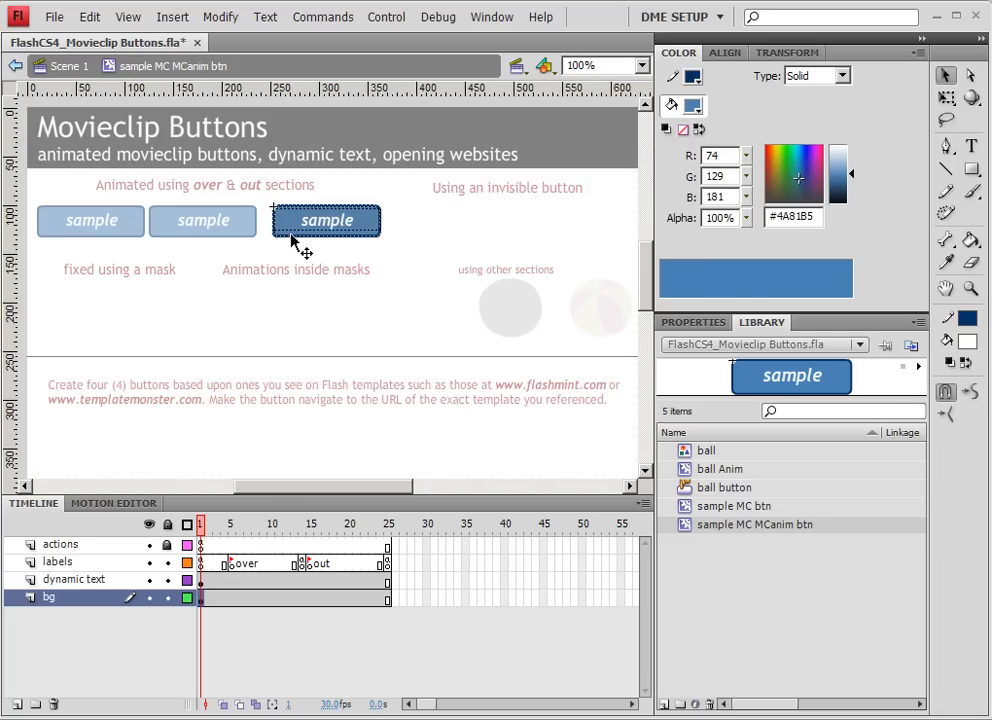
click(150, 581)
click(358, 226)
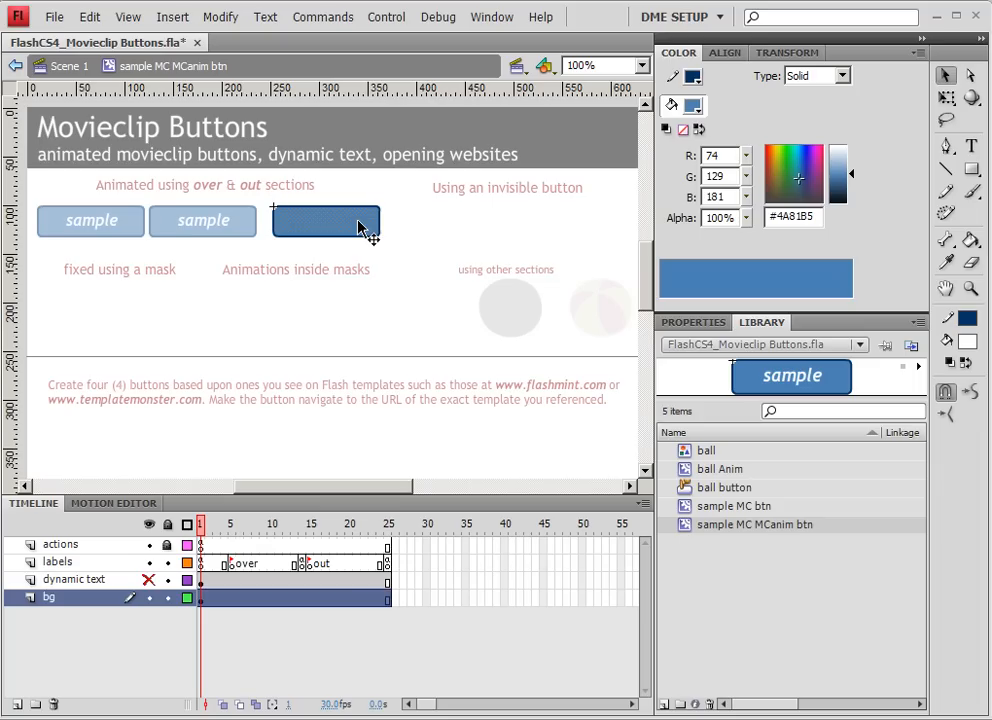
mouse_move(778, 186)
mouse_down()
mouse_move(786, 178)
mouse_move(777, 165)
mouse_up()
drag(846, 176, 840, 170)
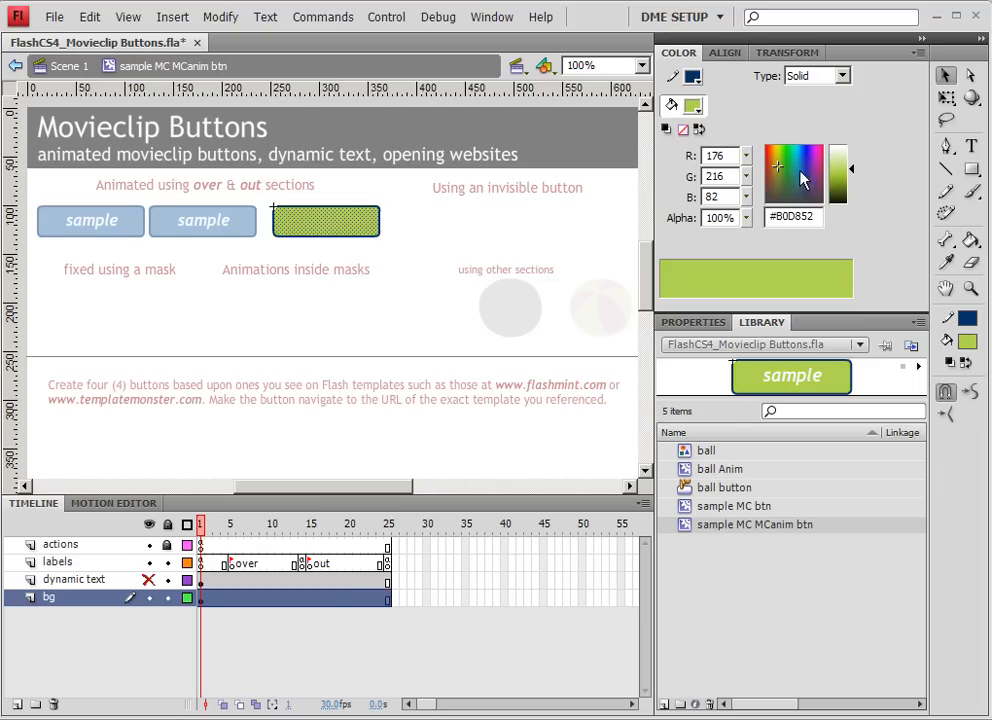
drag(780, 167, 772, 160)
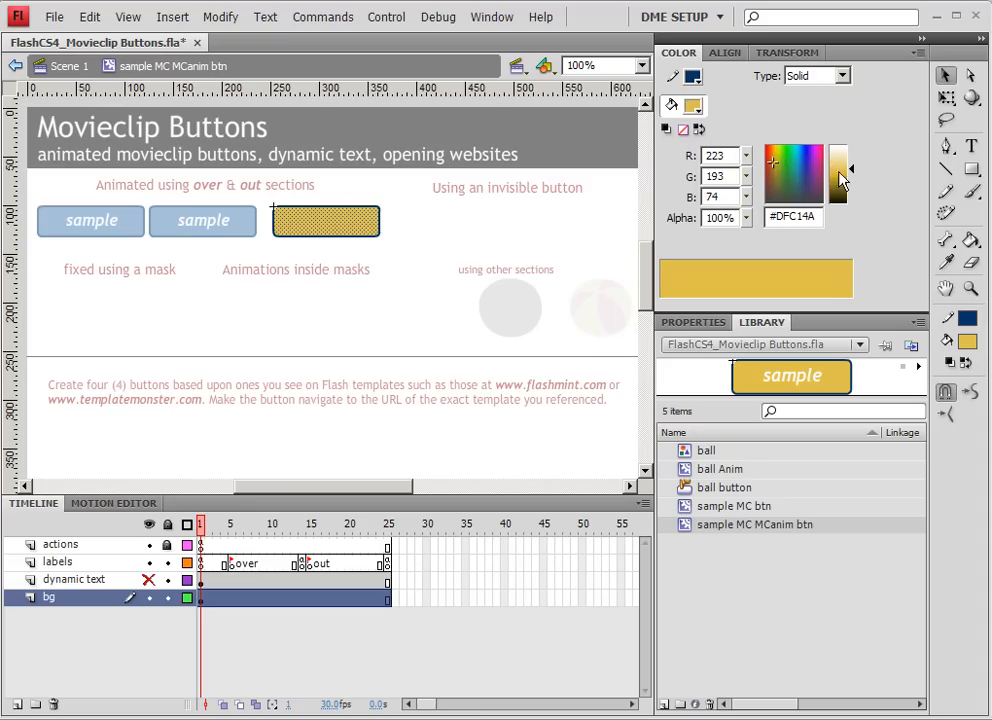
drag(841, 173, 841, 186)
- Change the button background's outline colour to orange-red #CC3300
click(380, 236)
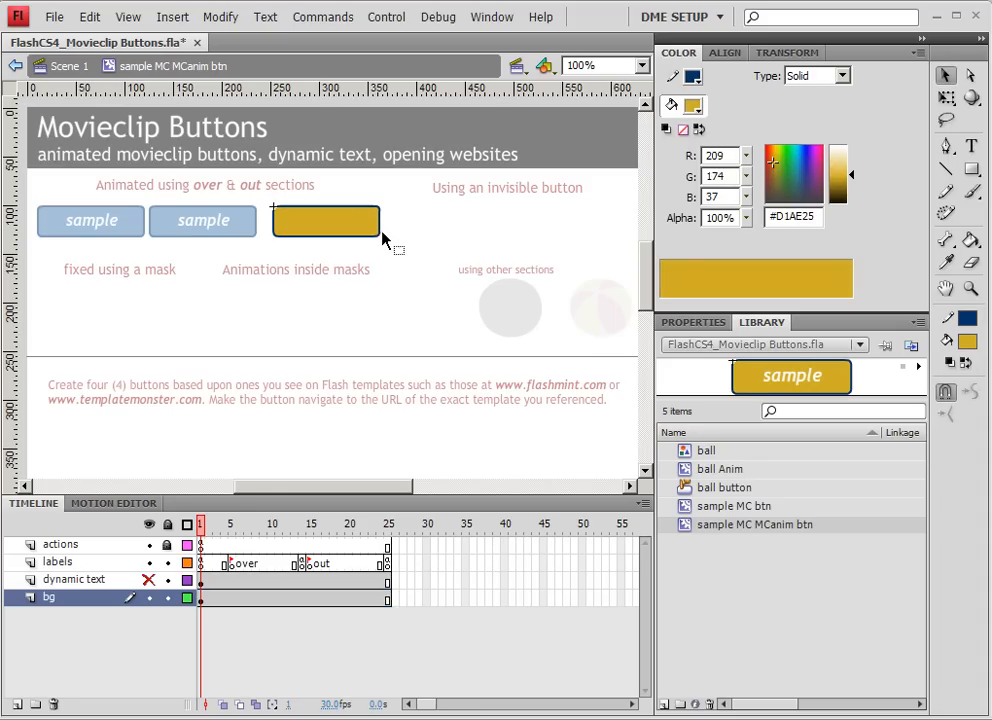
click(693, 77)
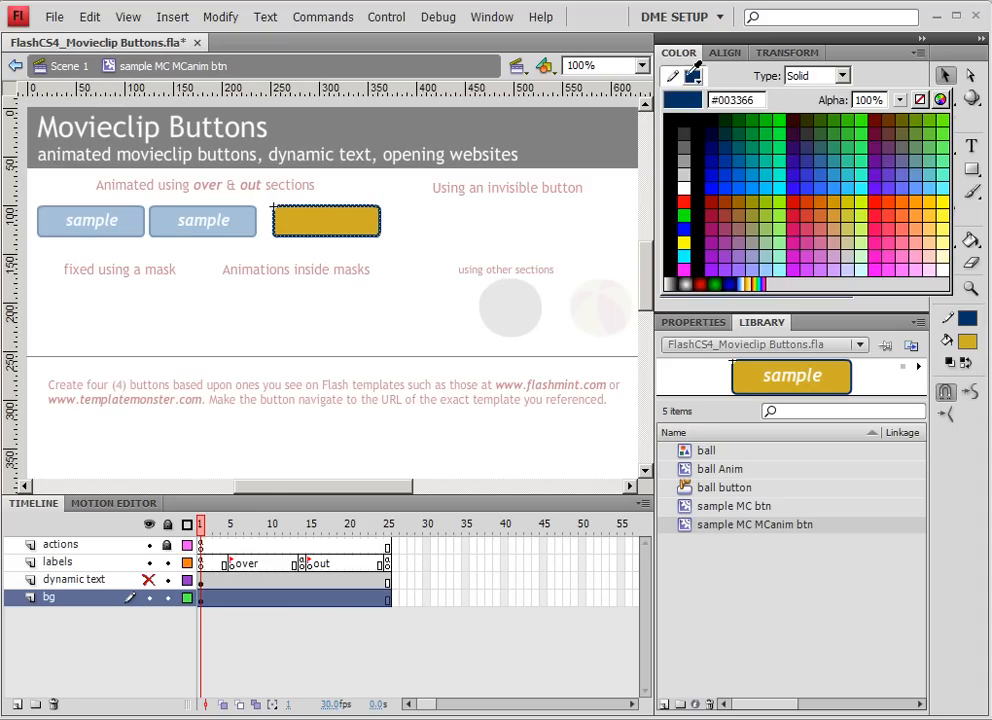
click(808, 195)
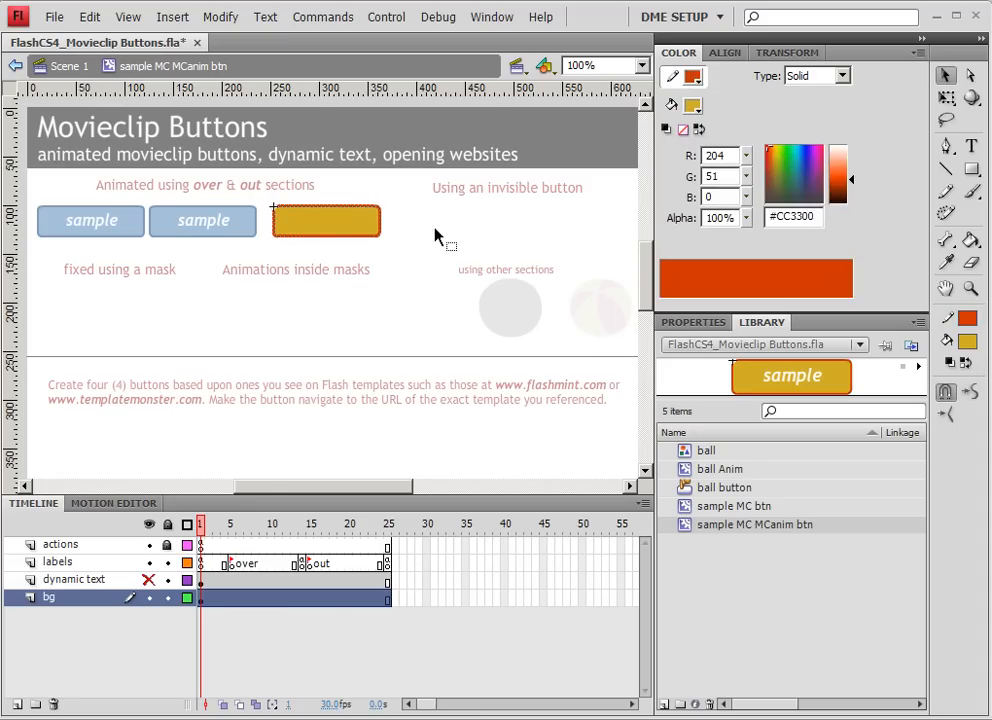
- Convert the button background's fill and outline to a movie clip symbol named "MCanim bg"
click(343, 228)
right_click(363, 223)
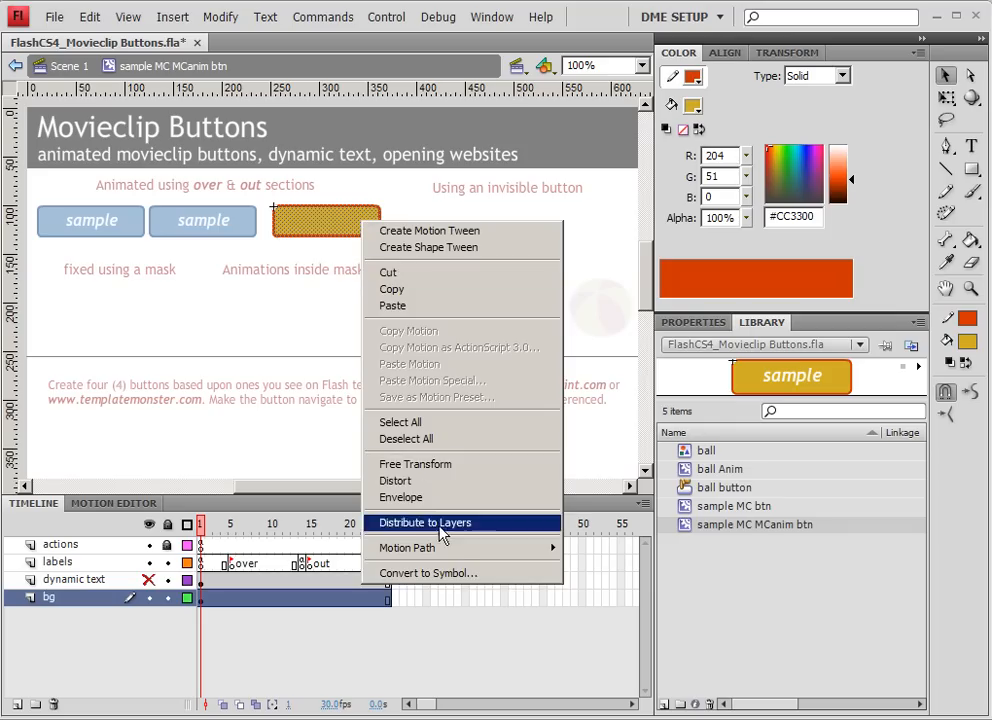
click(454, 573)
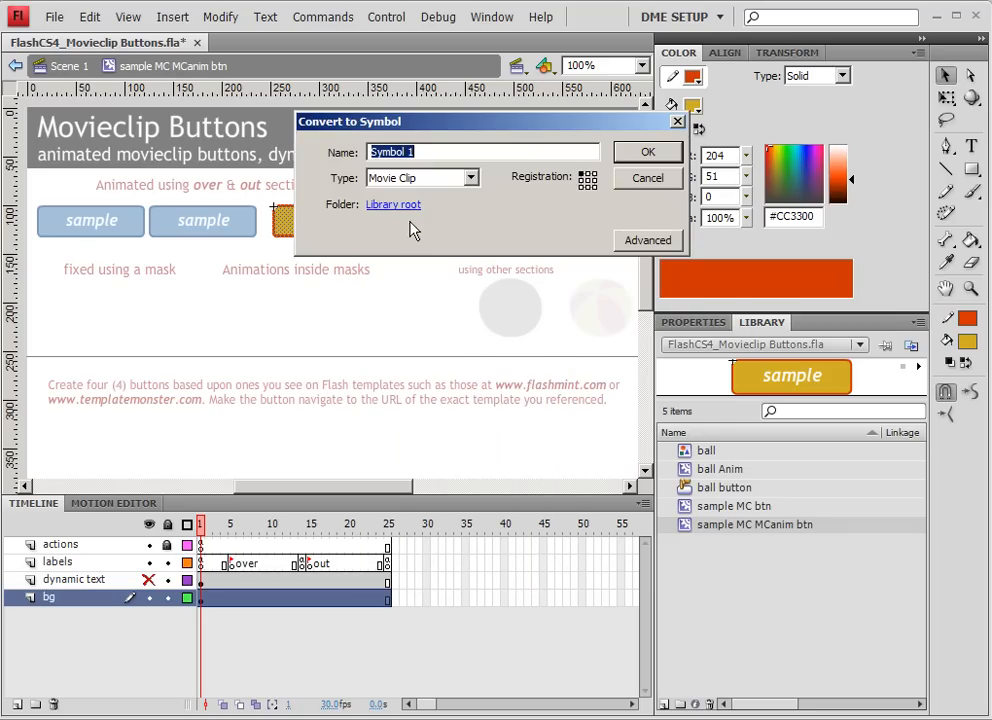
text(MCanim bg)
key(Return)
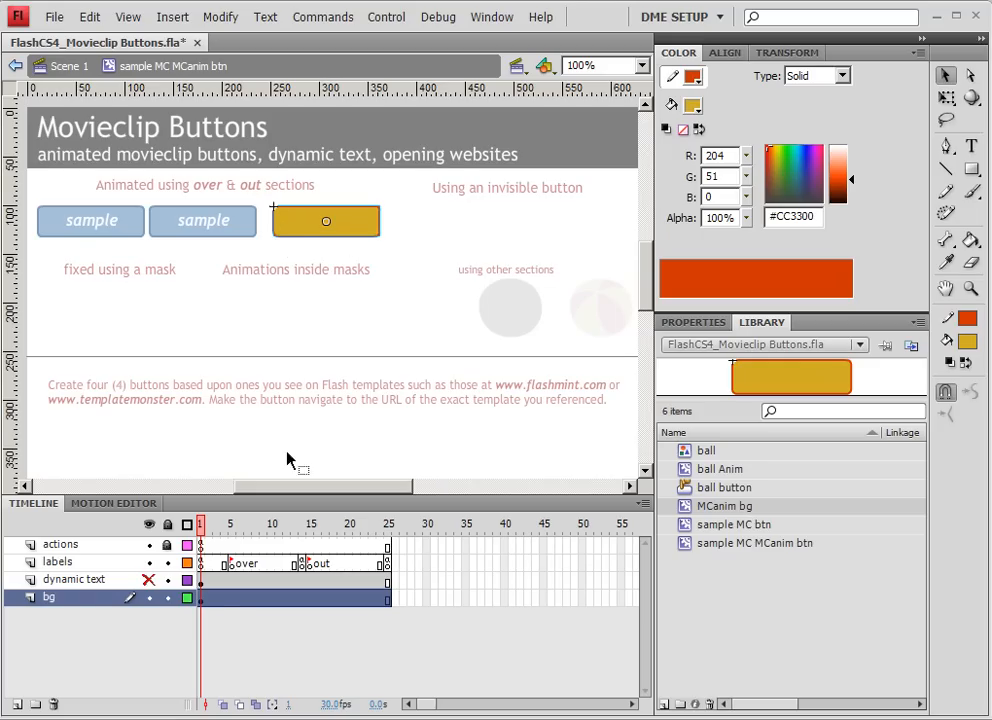
- Insert keyframes on the bg layer at frame 5, where the over section starts, and at frame 14
click(205, 600)
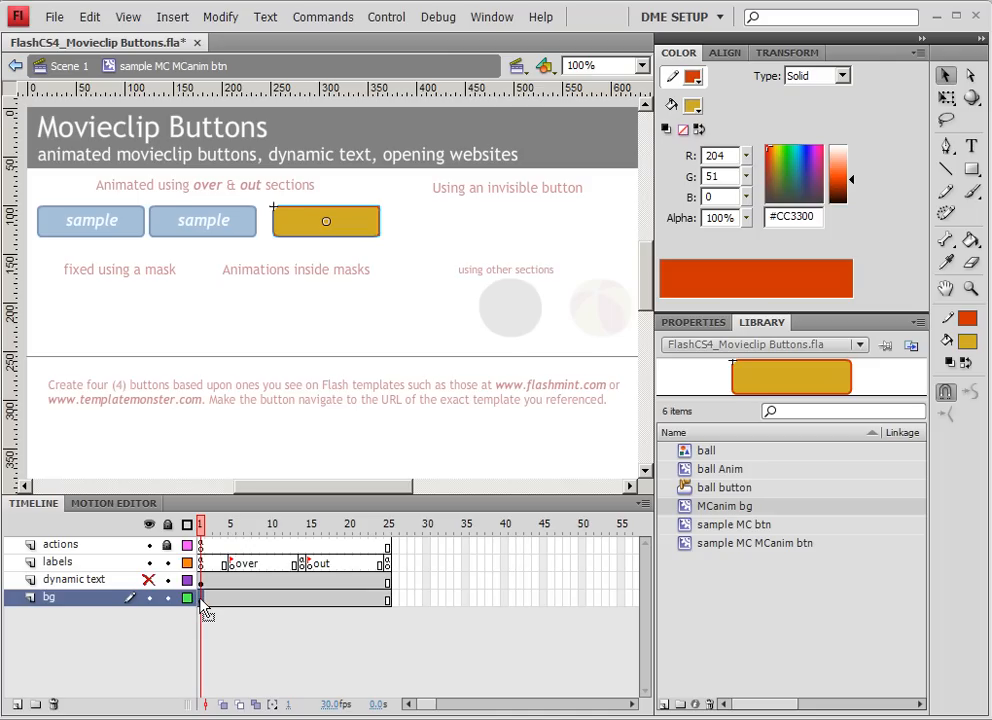
key(F6)
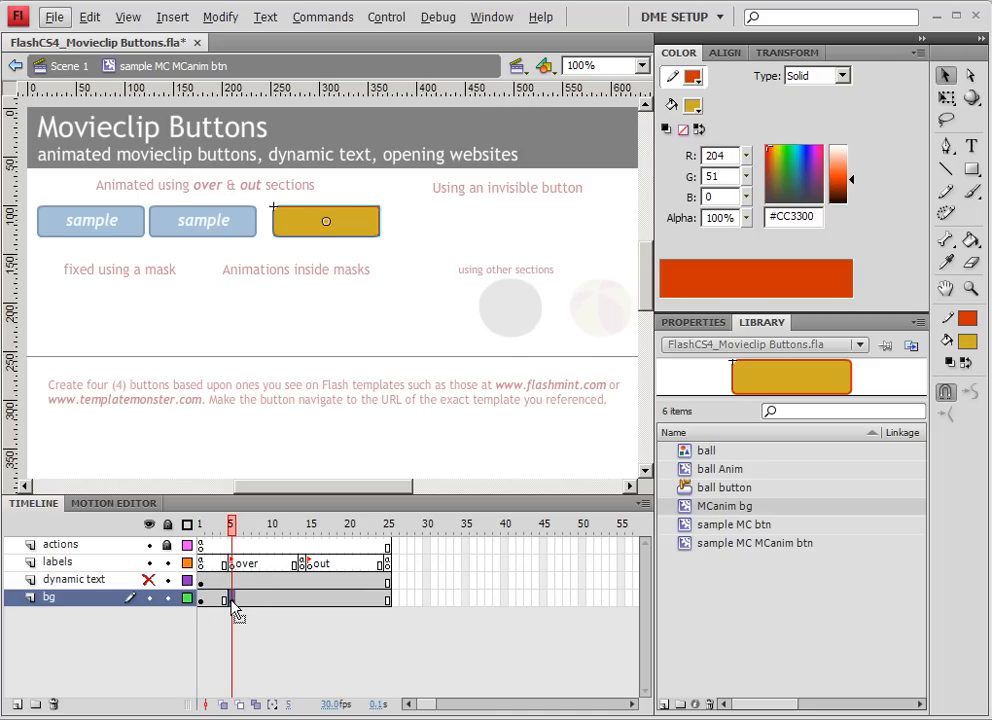
click(301, 600)
key(F6)
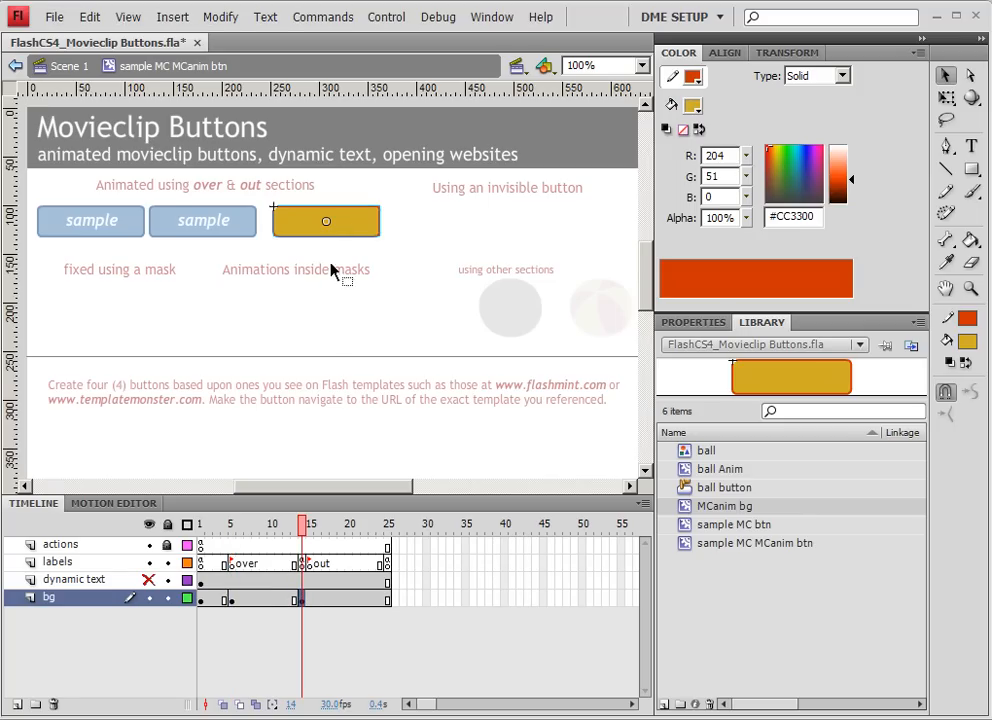
- Add a Drop Shadow filter to the MCanim bg instance at frame 14 and make it an inner shadow
click(693, 322)
scroll(920, 600, down, 5)
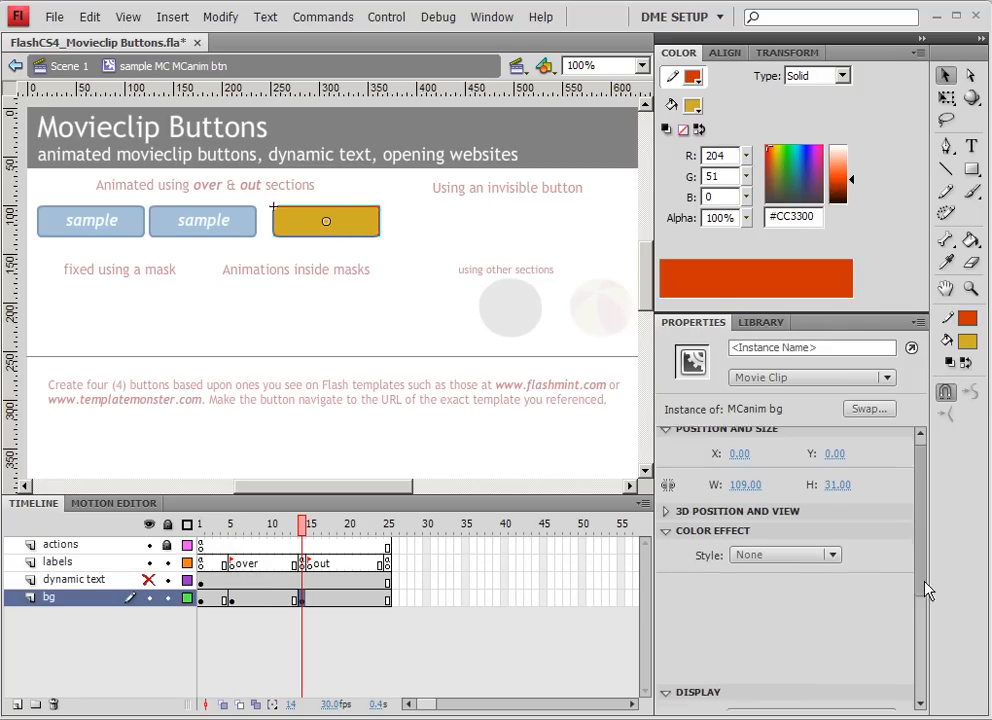
click(664, 703)
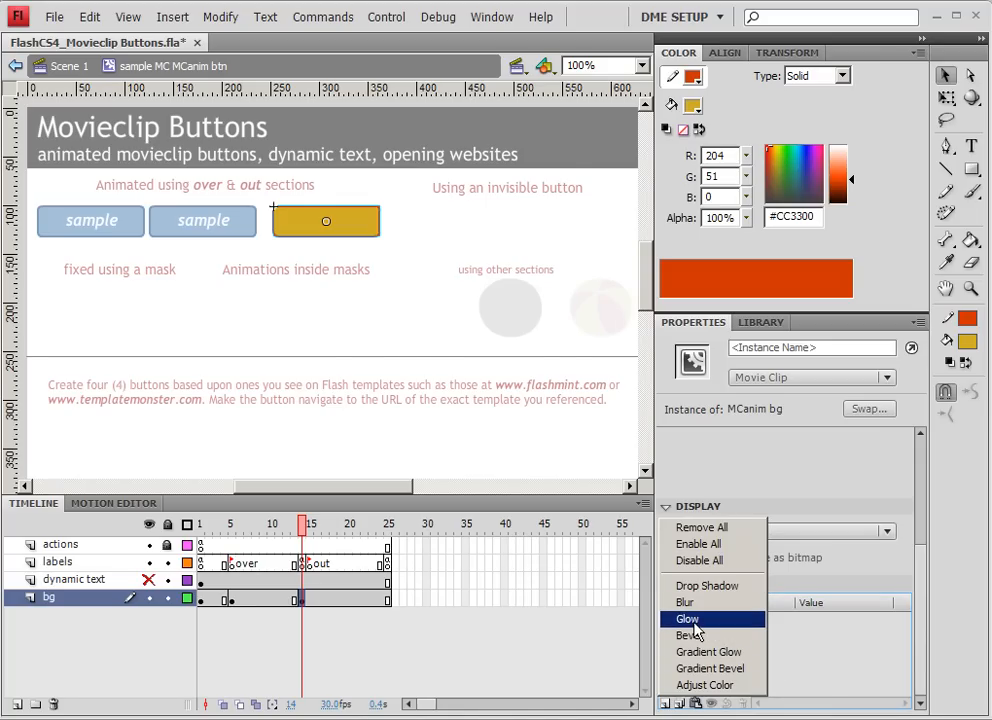
click(710, 590)
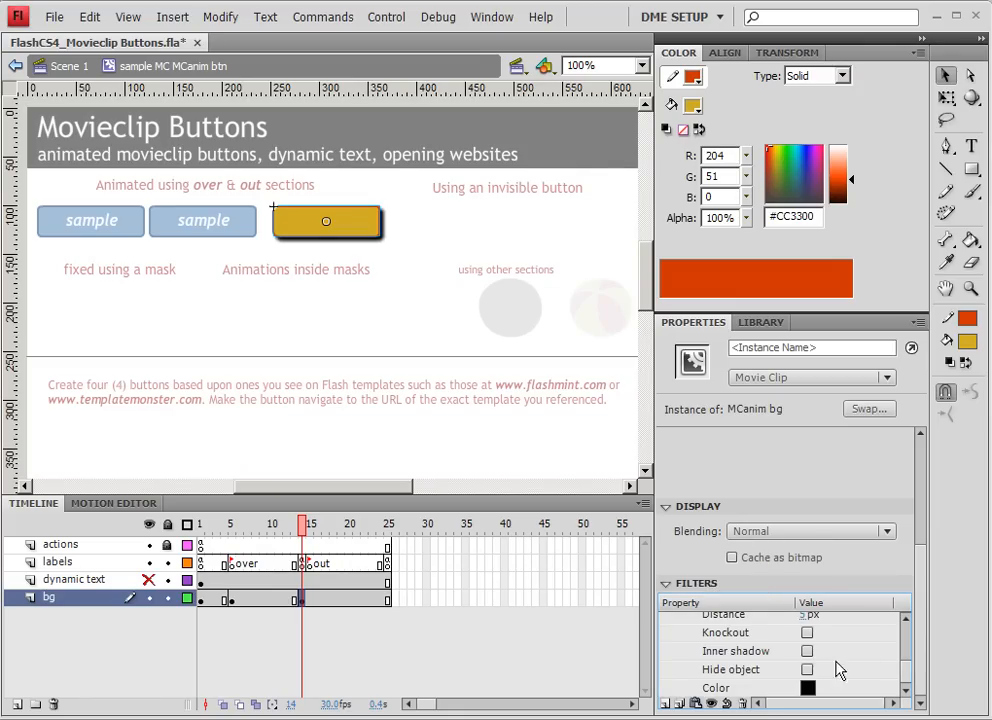
click(807, 651)
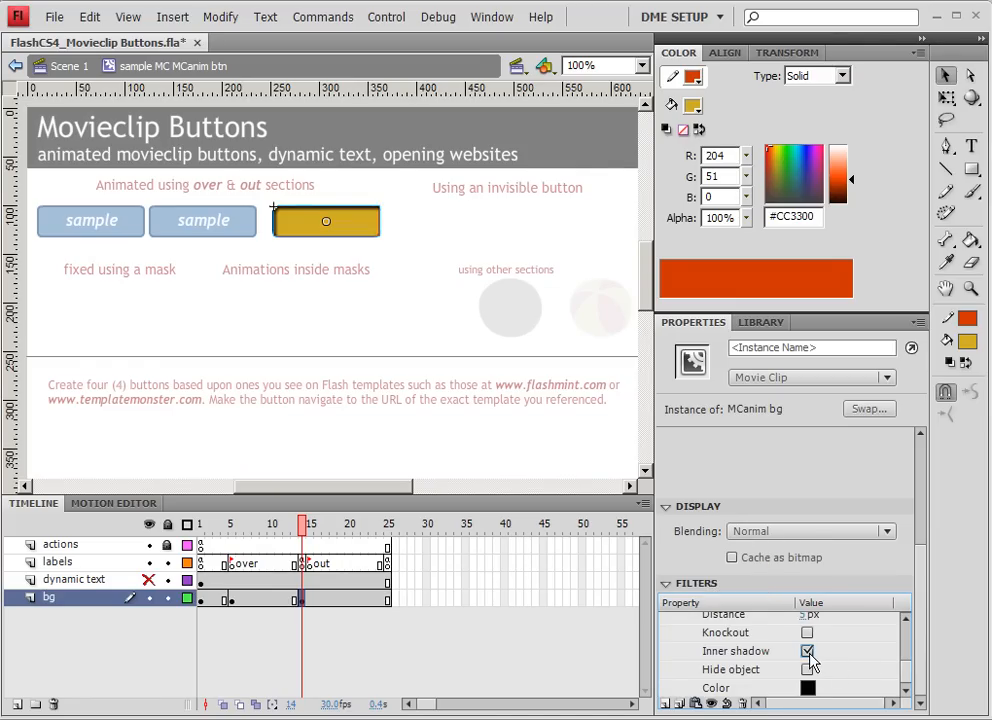
- Set the drop shadow's quality to Medium and its distance to 0 px
scroll(908, 666, up, 1)
scroll(910, 664, up, 1)
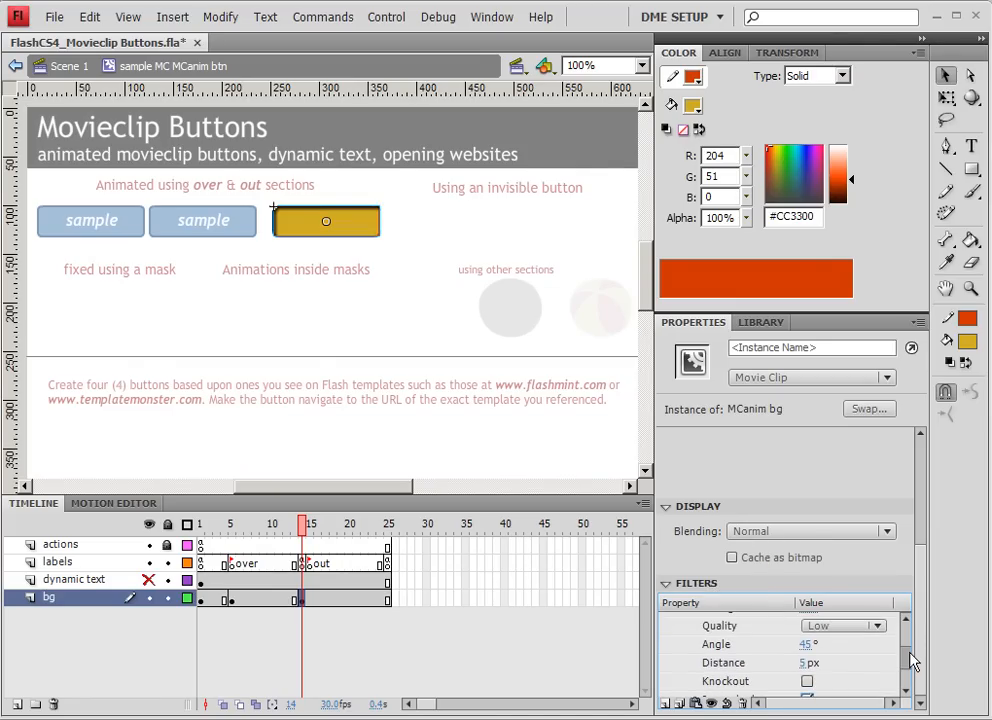
click(843, 626)
click(843, 660)
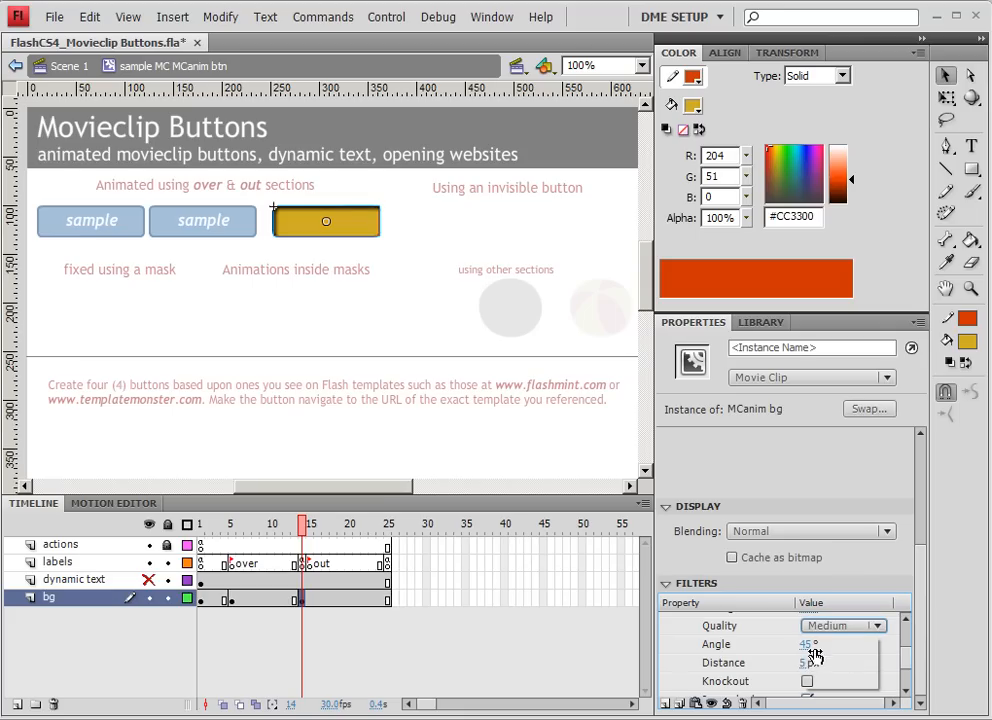
click(807, 664)
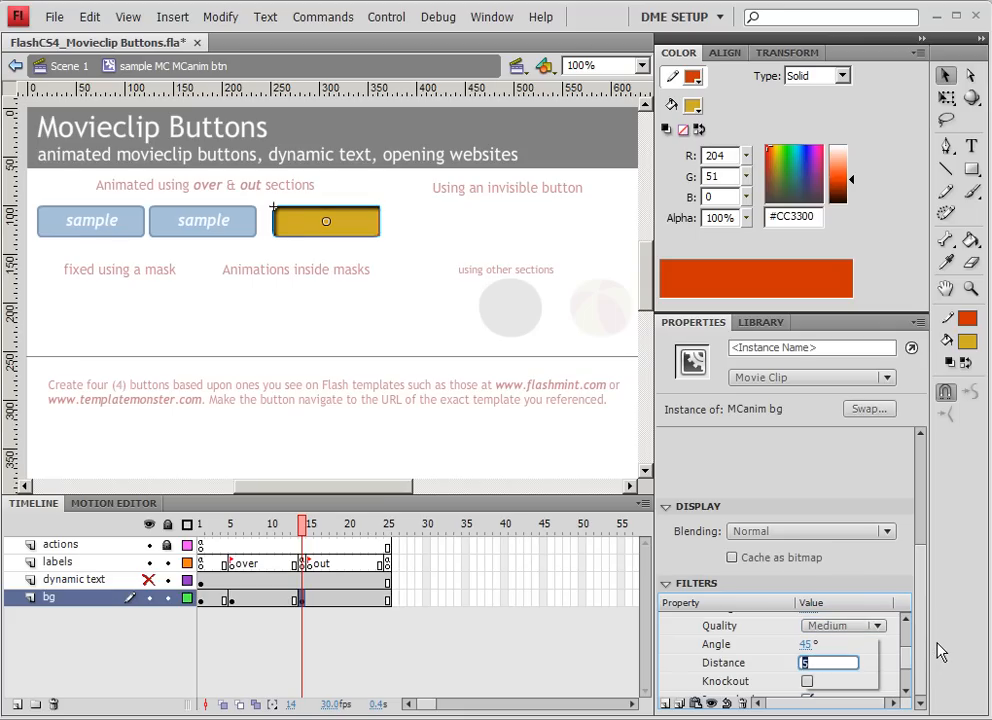
text(0)
key(Return)
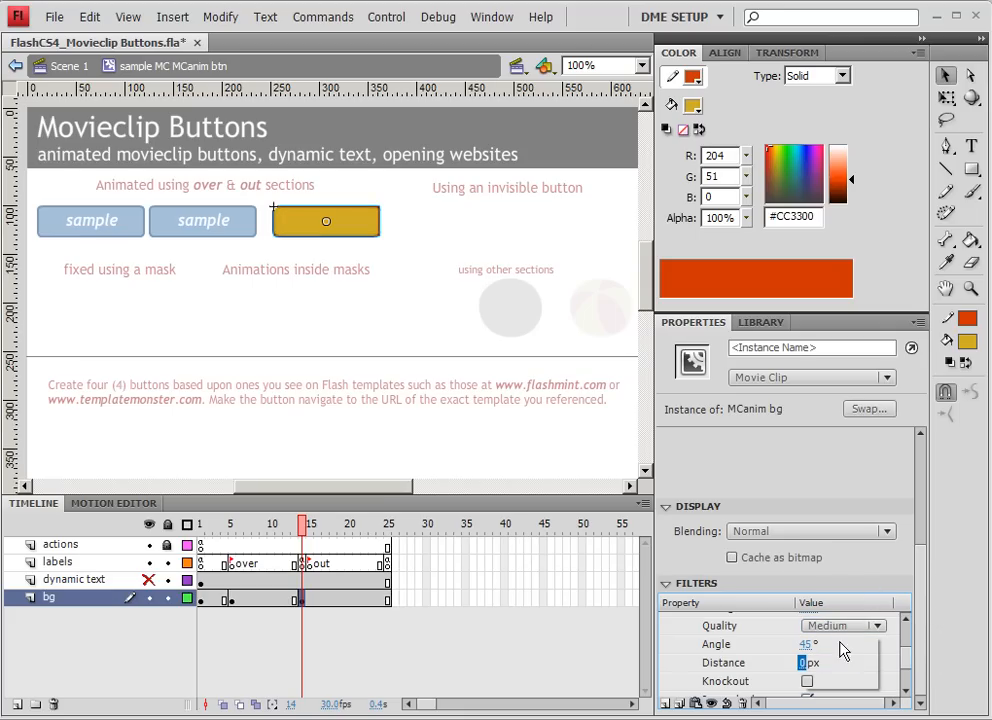
- Set the inner shadow's linked X and Y blur to 9 px and deselect the instance
scroll(911, 660, up, 3)
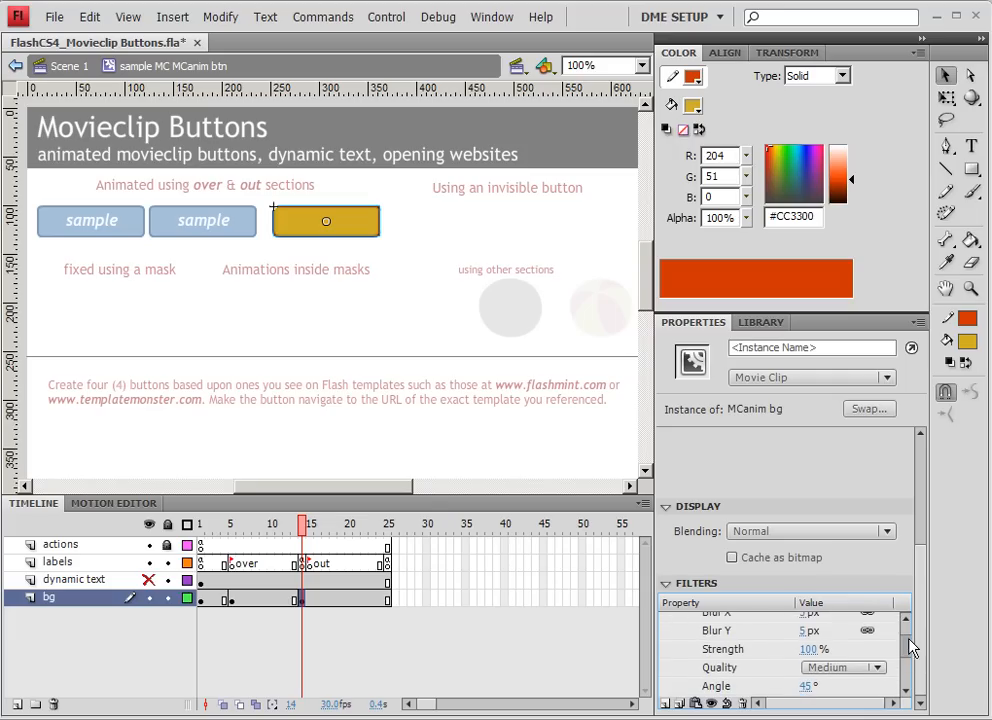
click(802, 620)
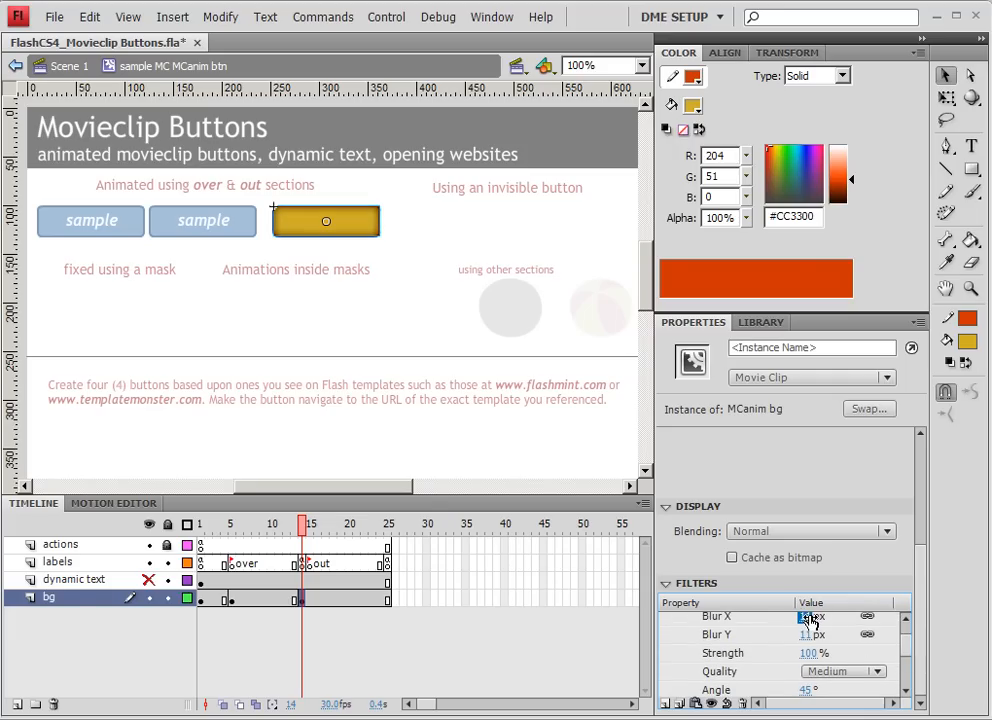
text(9)
key(Return)
click(392, 262)
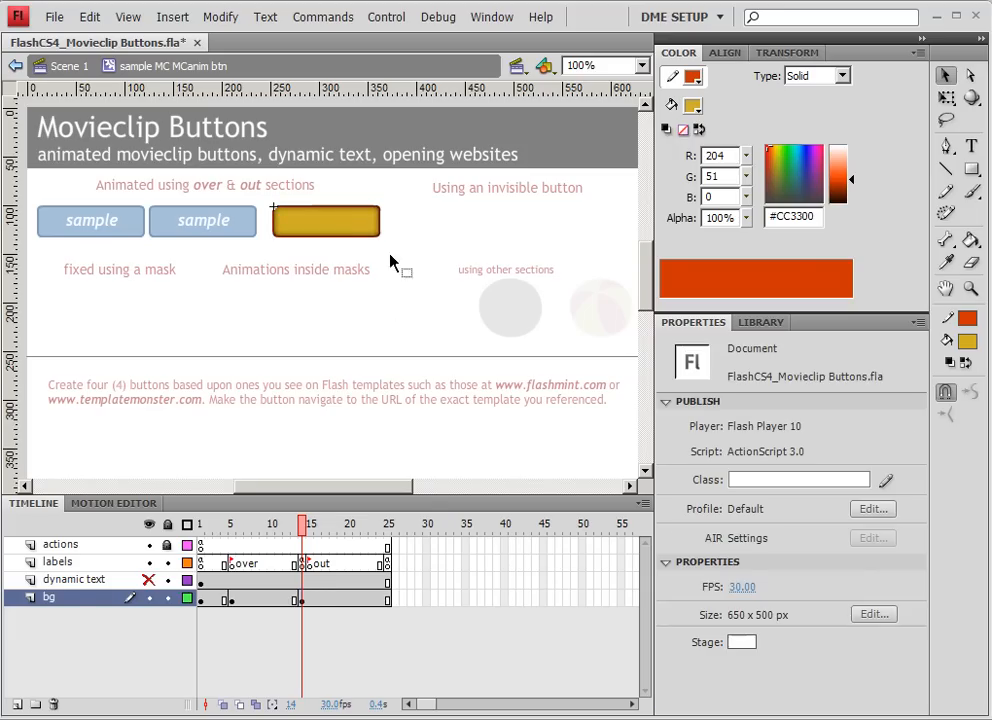
- Add an Adjust Color filter to the MCanim bg instance at frame 14 and set its hue to 57
click(357, 236)
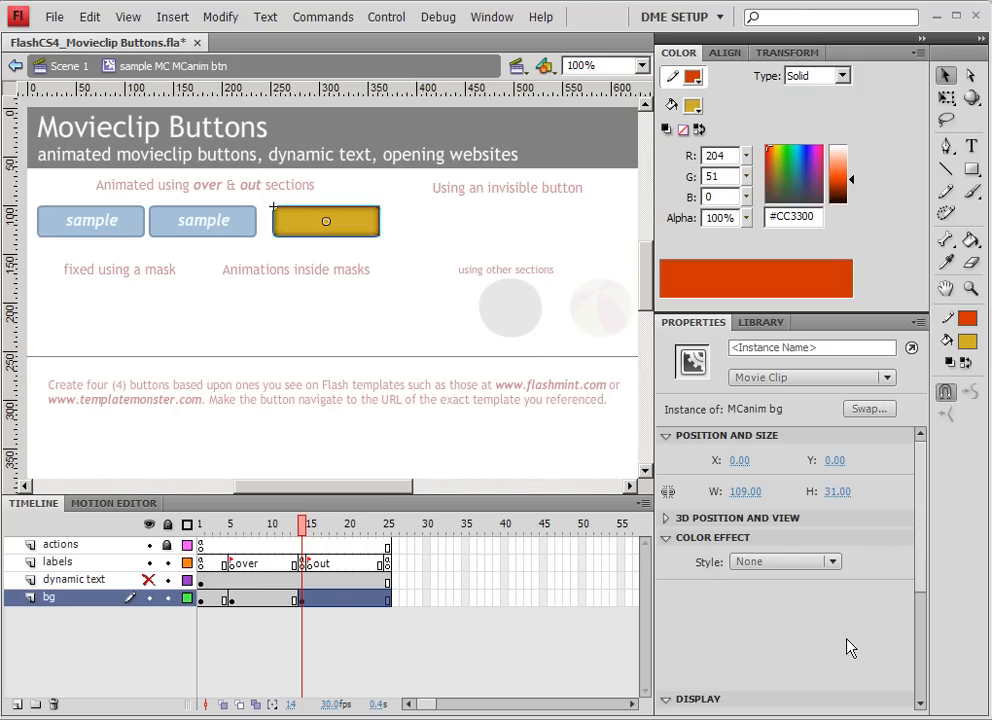
scroll(918, 578, down, 5)
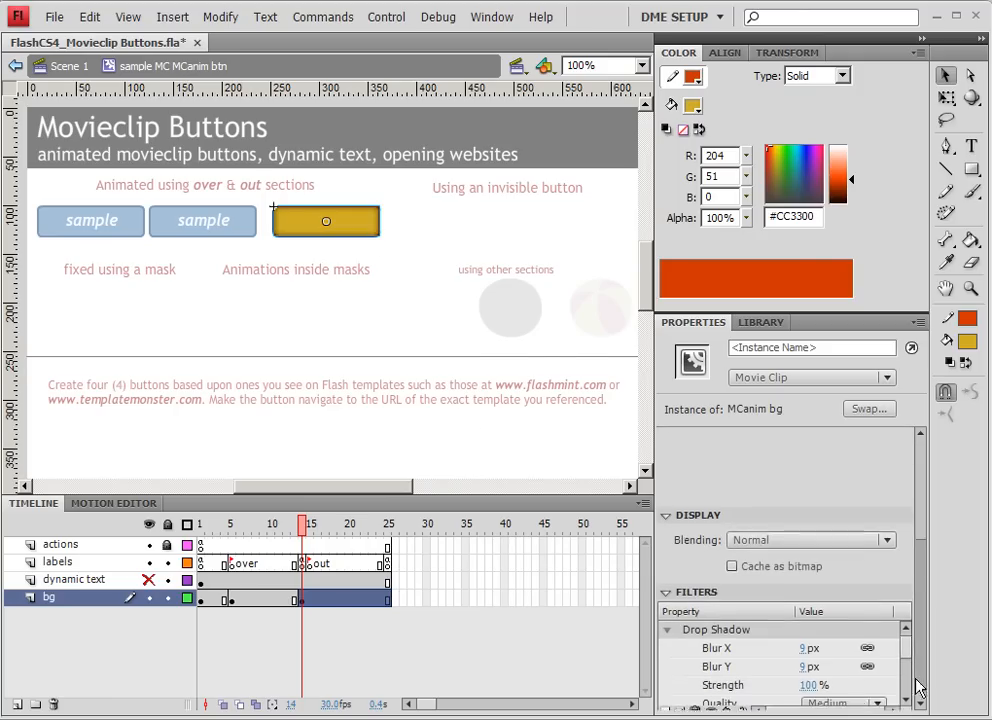
click(667, 704)
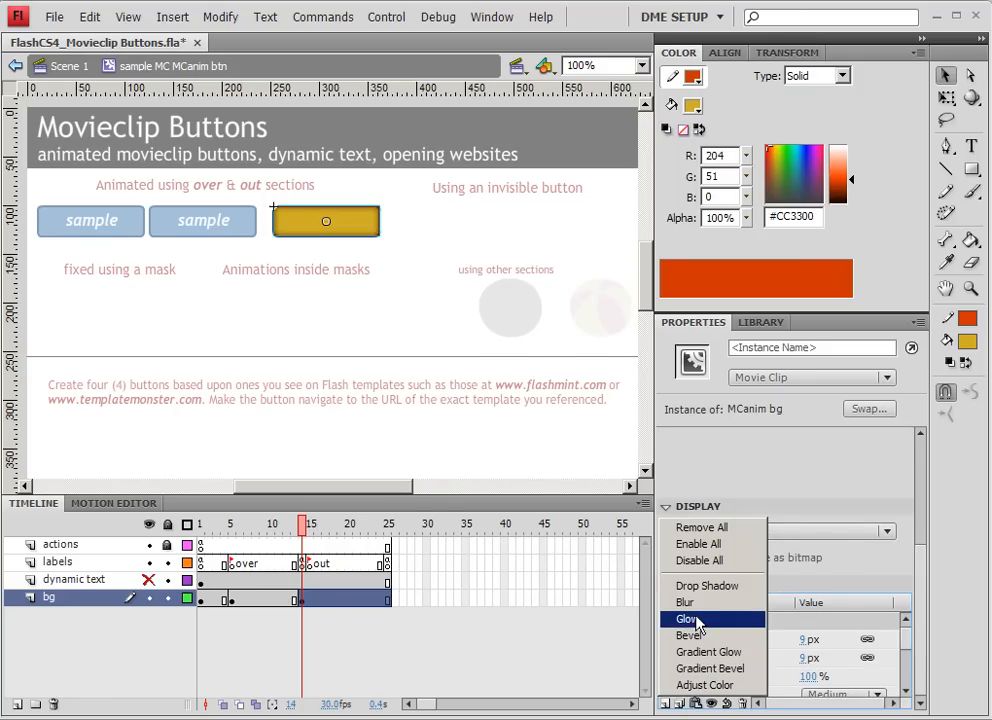
click(712, 684)
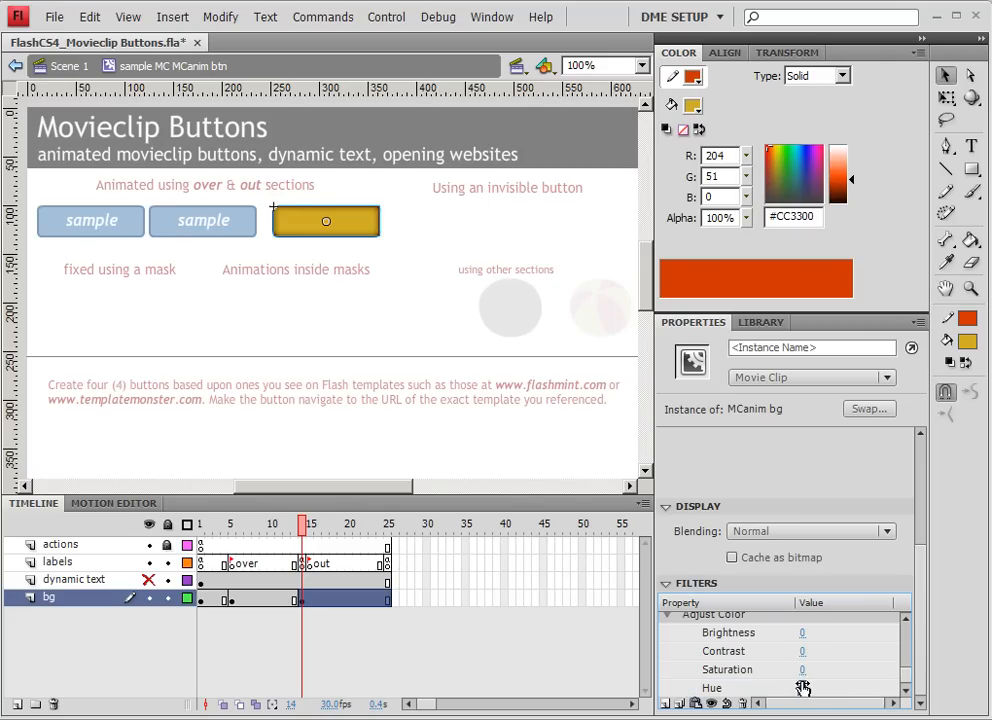
drag(803, 688, 856, 681)
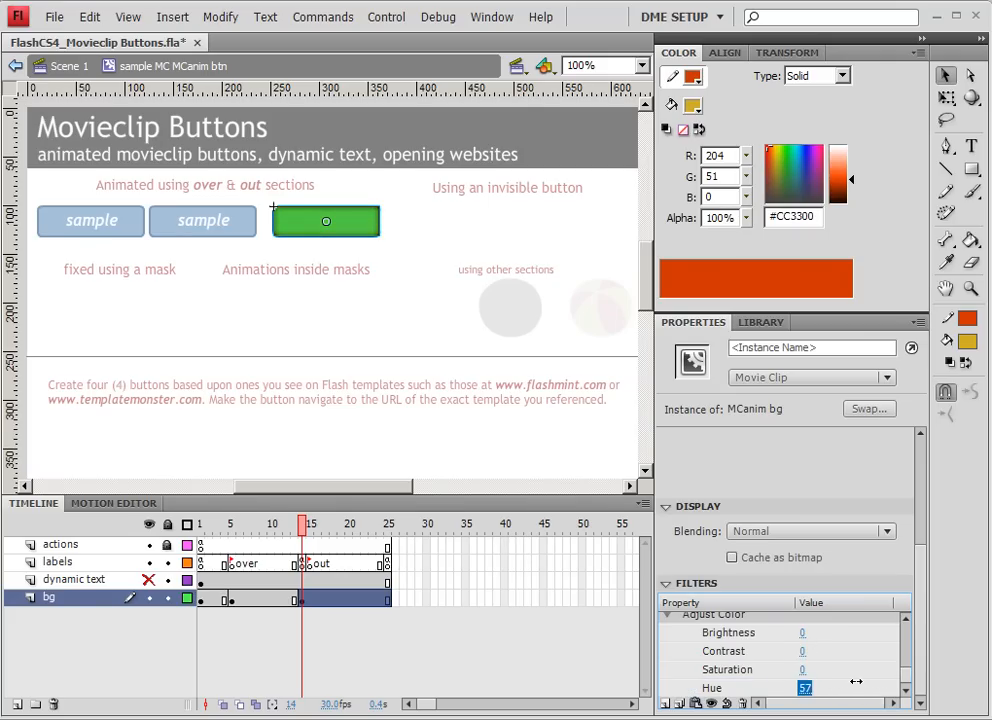
- Create a classic tween between frames 5 and 14 on the bg layer and scrub through the over section to preview it
mouse_move(287, 527)
mouse_down()
mouse_move(281, 535)
mouse_move(327, 530)
mouse_move(265, 528)
mouse_move(344, 529)
mouse_move(276, 535)
mouse_move(303, 530)
mouse_up()
click(309, 566)
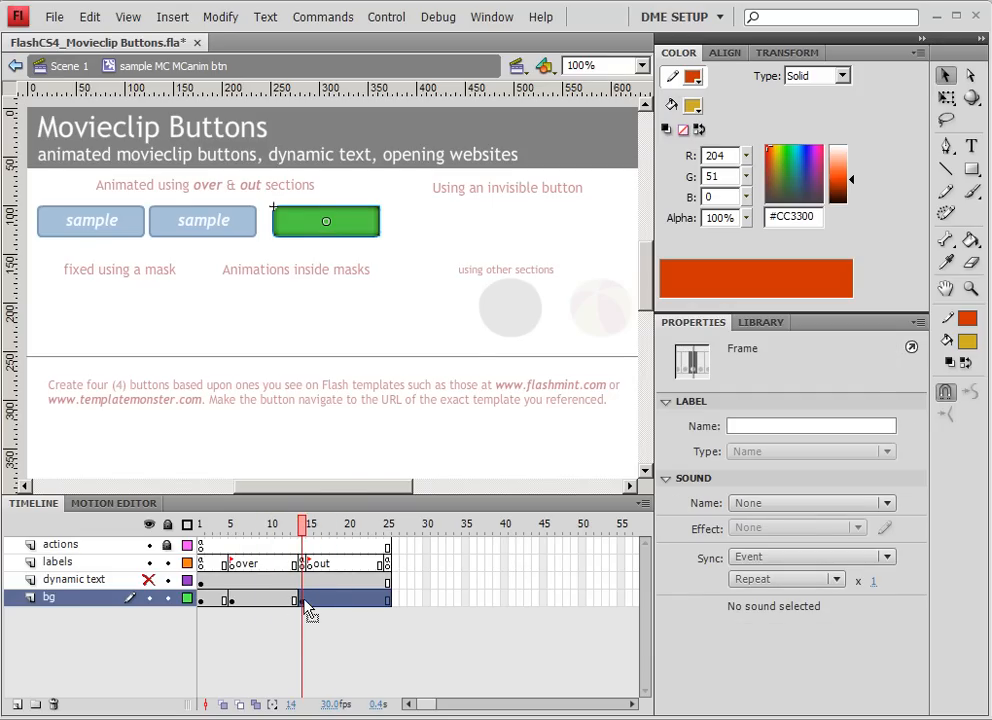
right_click(273, 599)
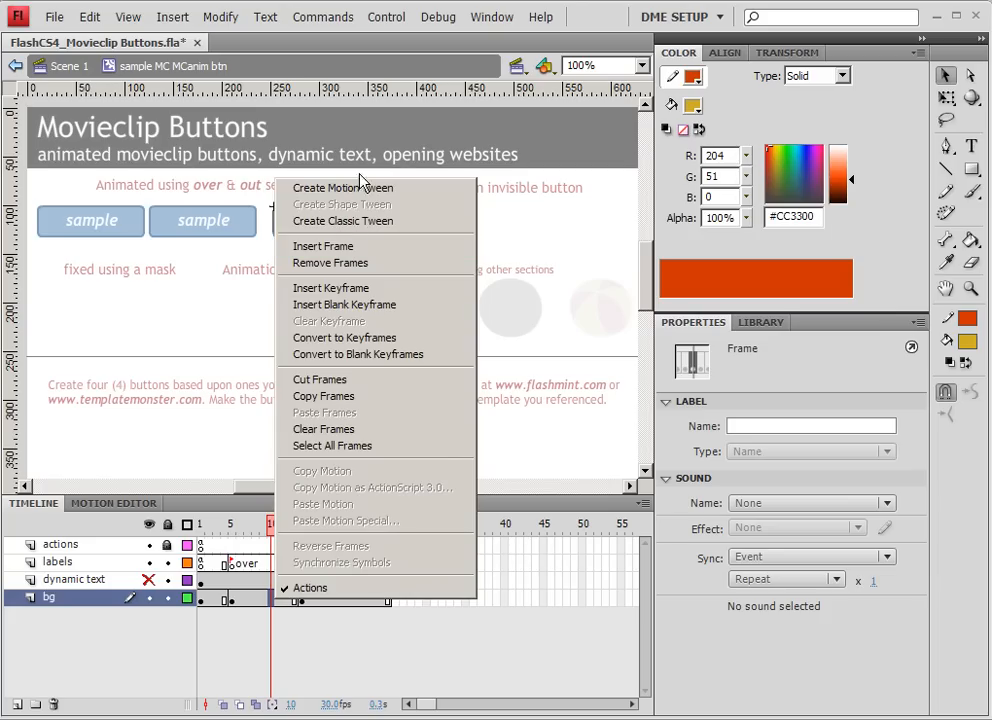
click(362, 222)
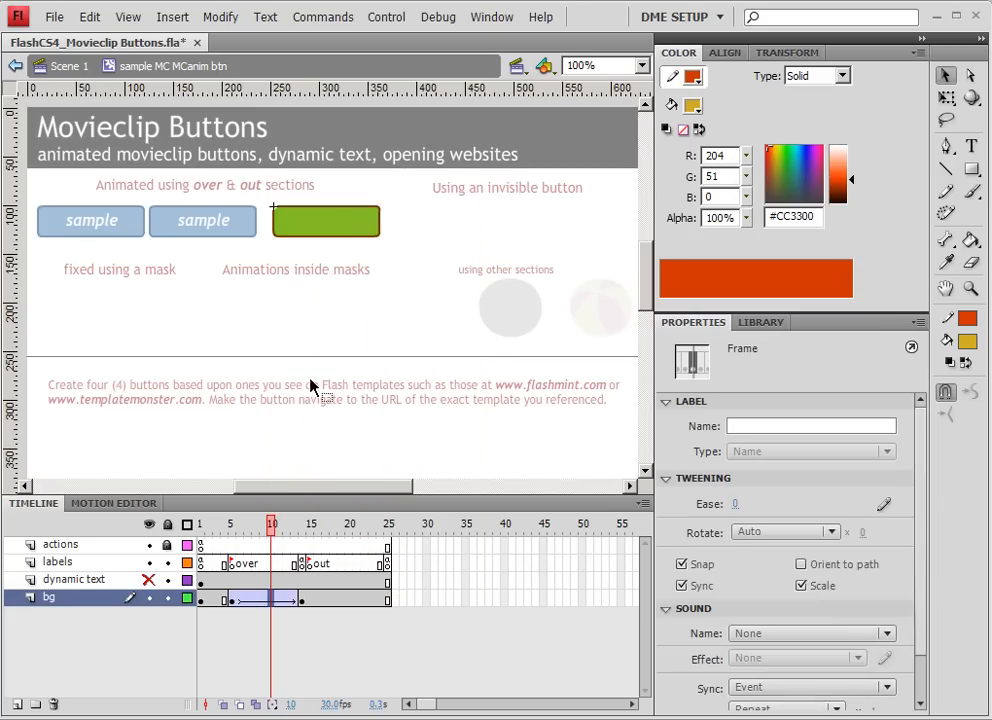
click(239, 528)
drag(239, 528, 294, 525)
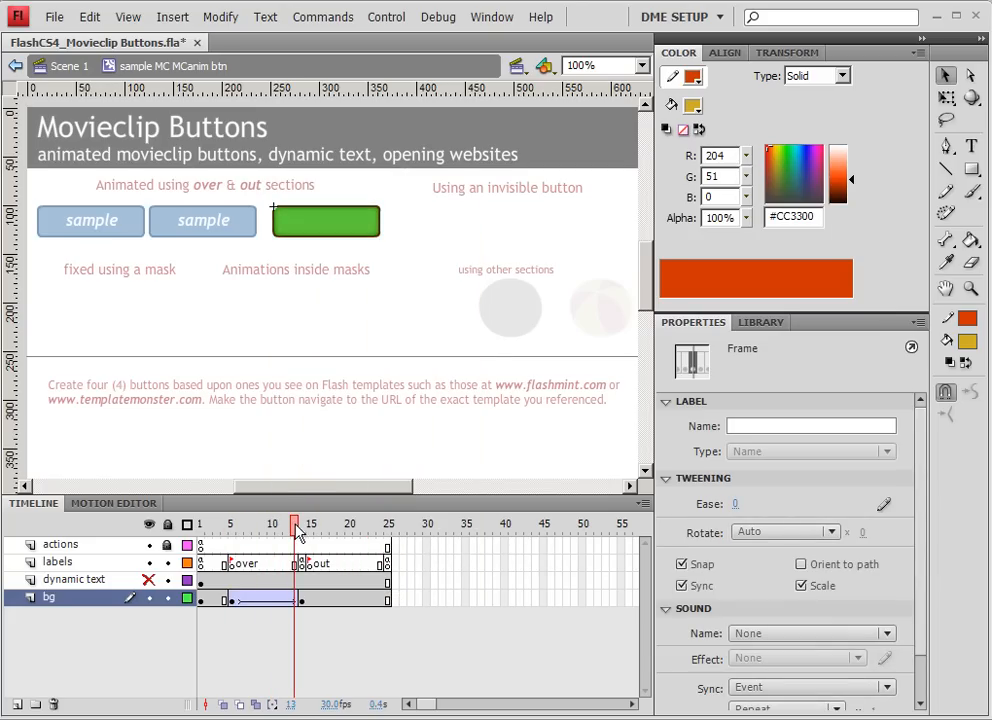
click(232, 528)
drag(232, 528, 301, 528)
- Insert a keyframe at frame 15 of the bg layer and copy the frame 1 keyframe to frame 25
click(304, 602)
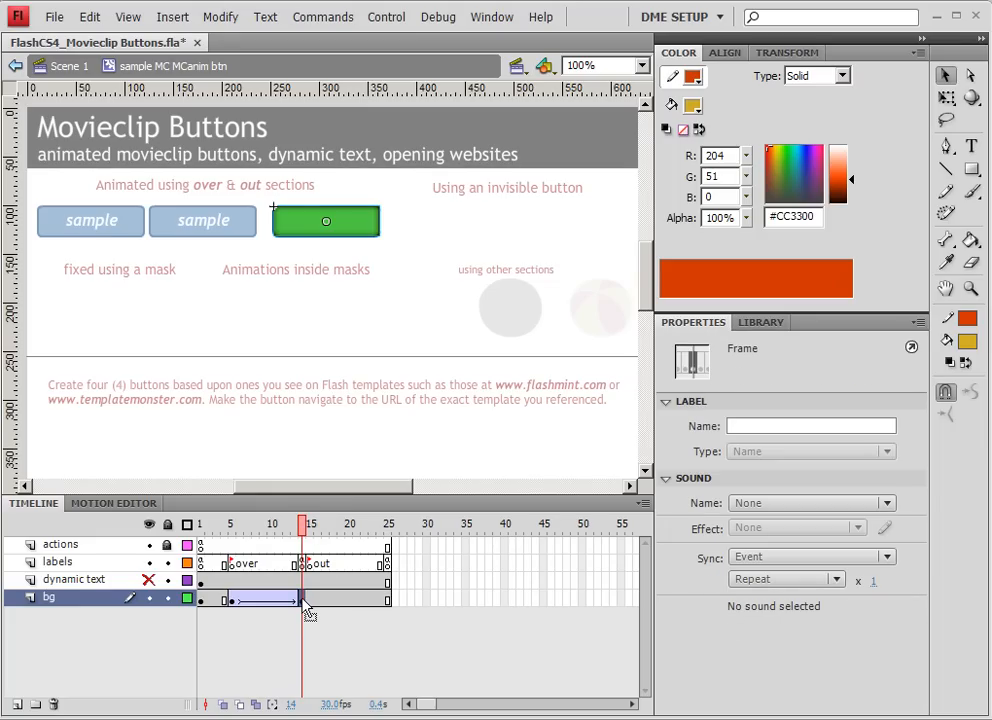
click(311, 600)
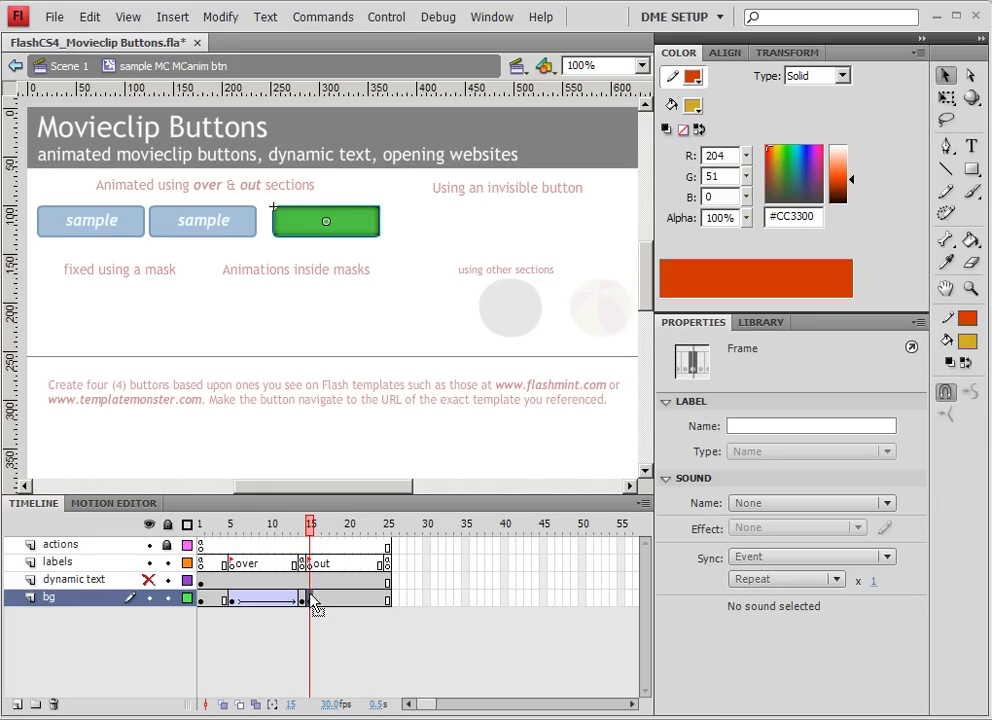
click(233, 601)
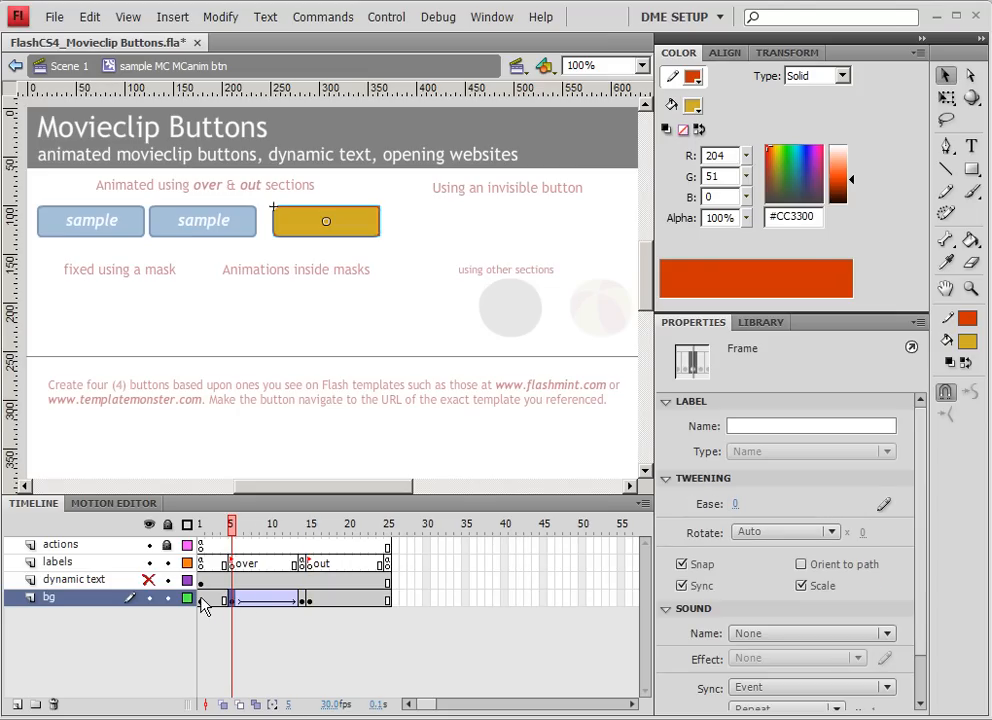
click(202, 600)
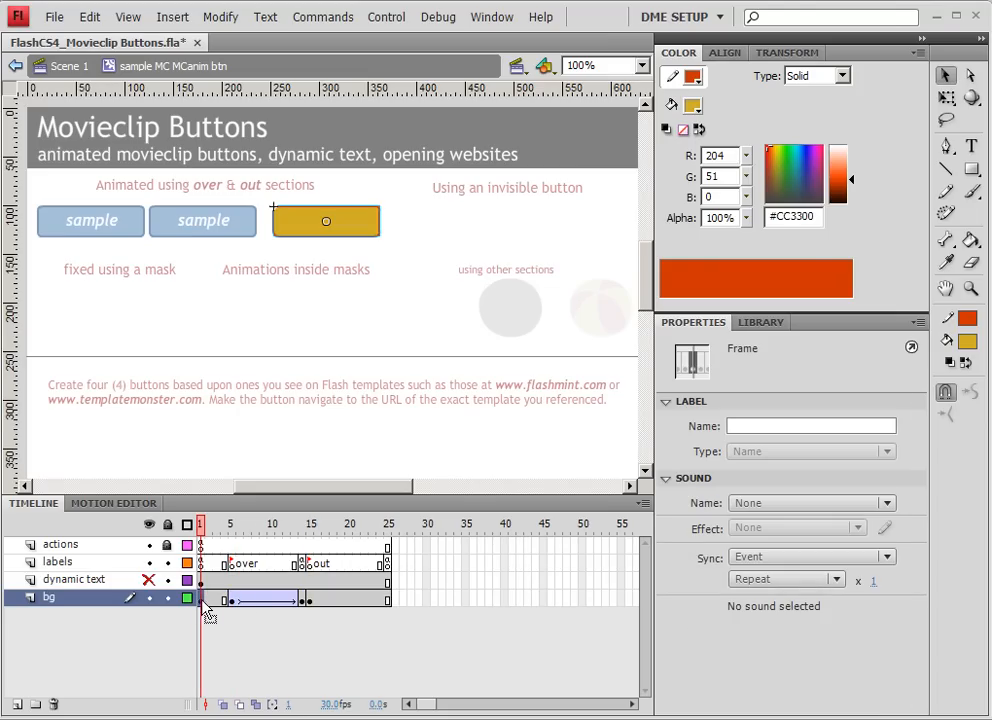
click(389, 602)
- Create a classic tween between frames 15 and 25 on the bg layer and scrub back through the timeline to preview it
right_click(350, 604)
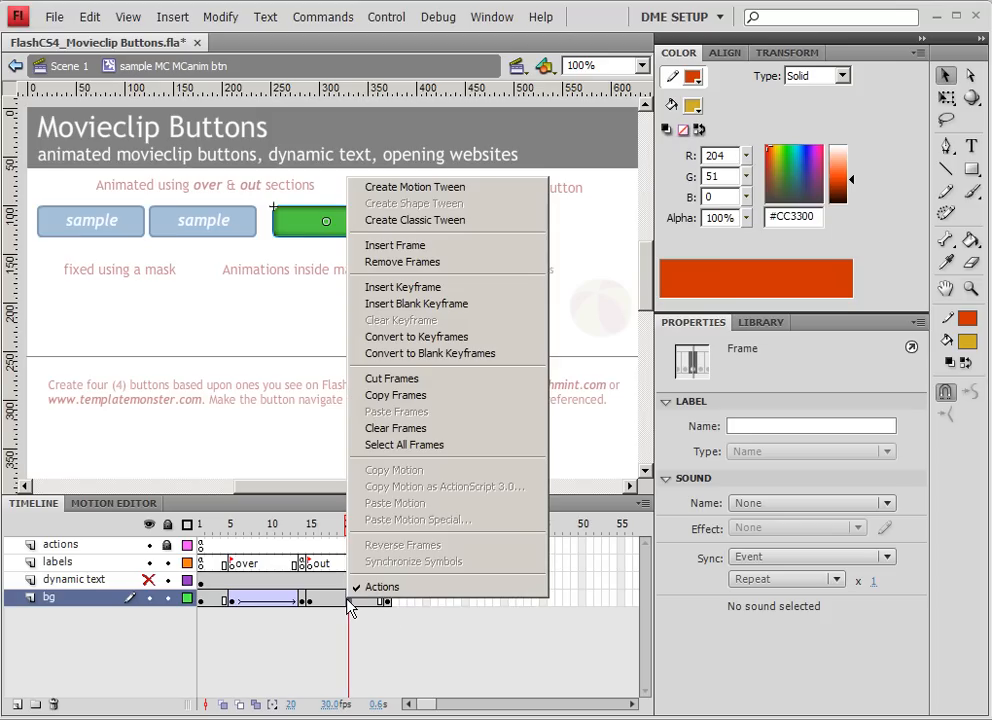
click(441, 221)
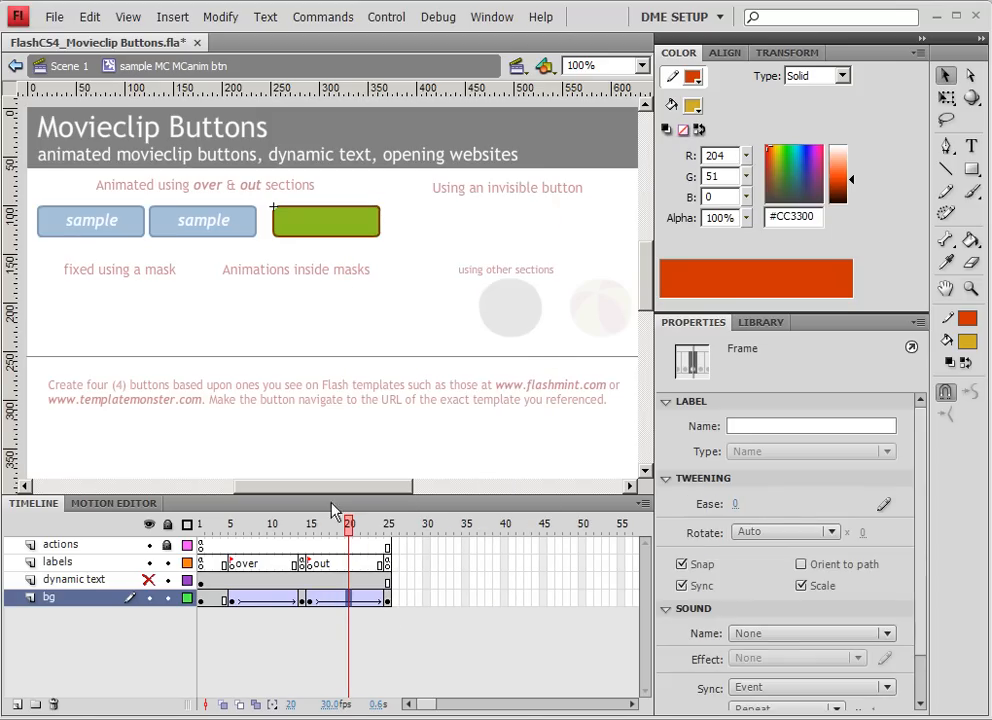
drag(348, 531, 308, 534)
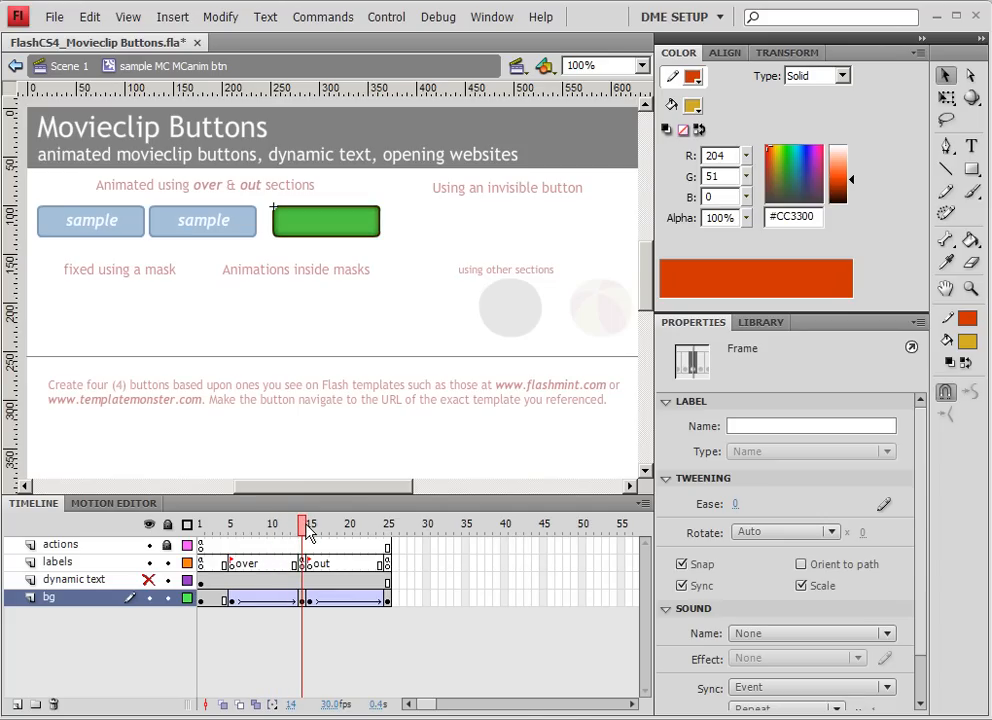
drag(309, 533, 217, 533)
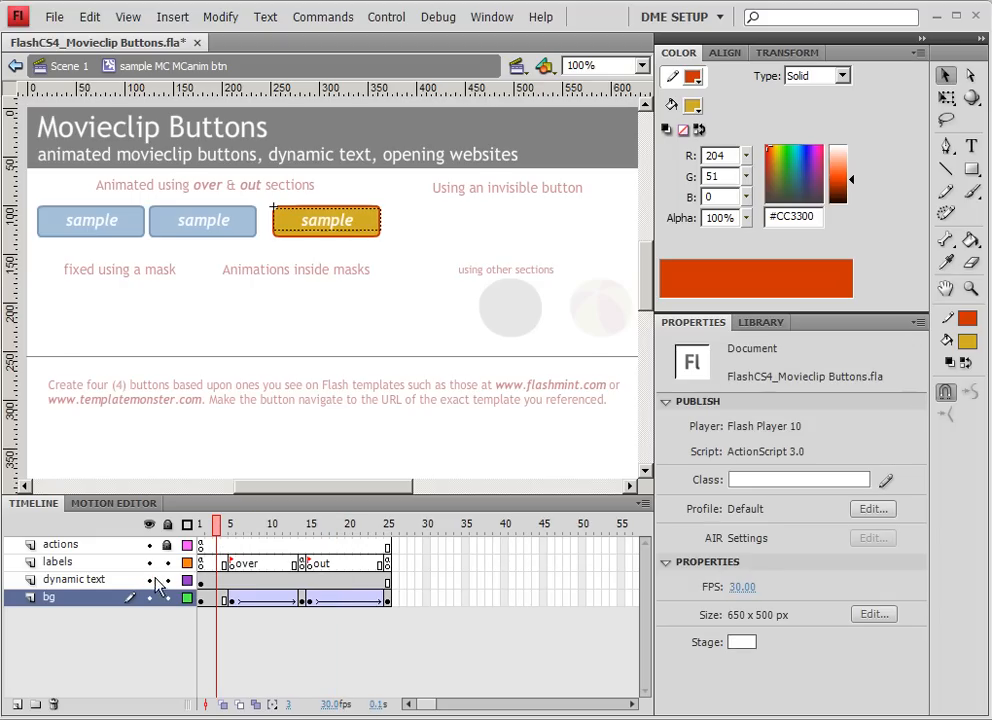
- Convert the sample label's dynamic text field to a movie clip symbol named MC anim text
click(338, 228)
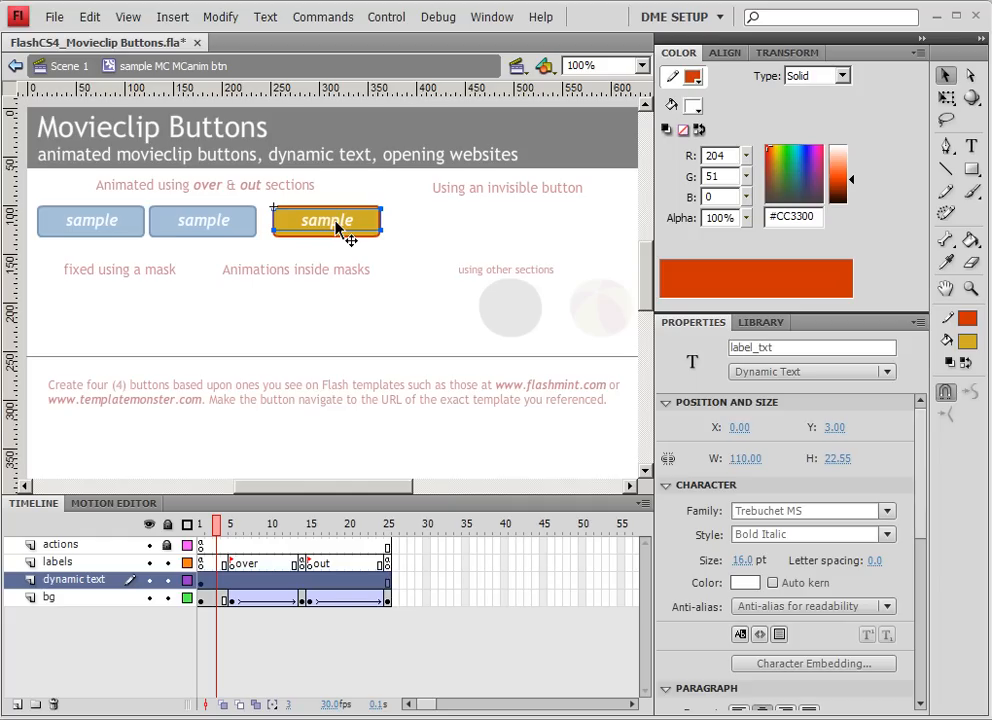
right_click(337, 225)
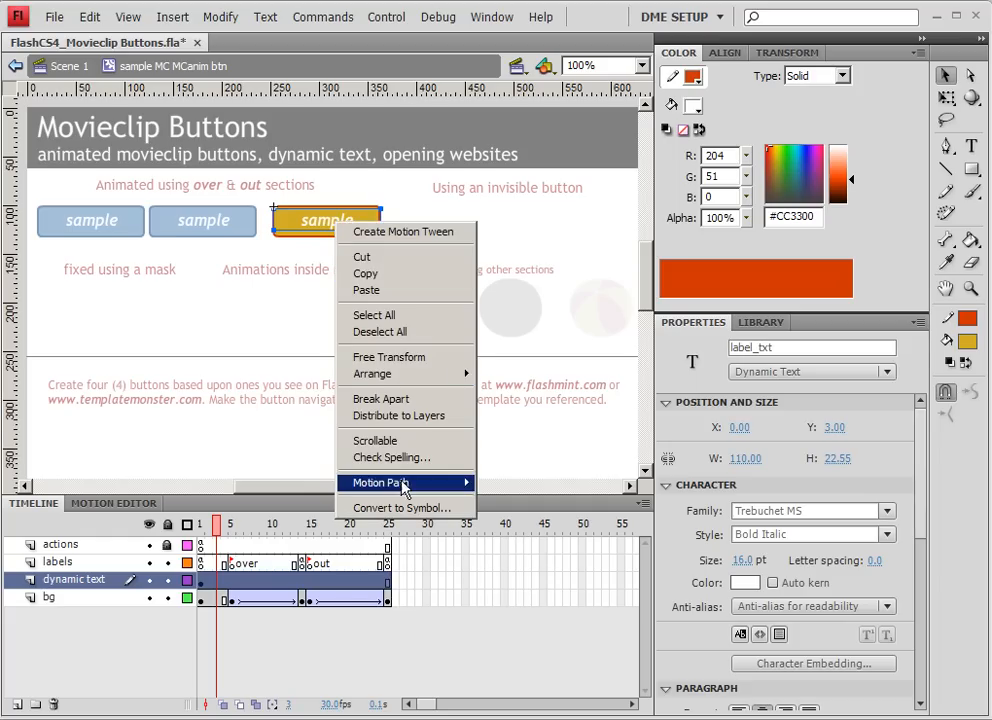
click(403, 508)
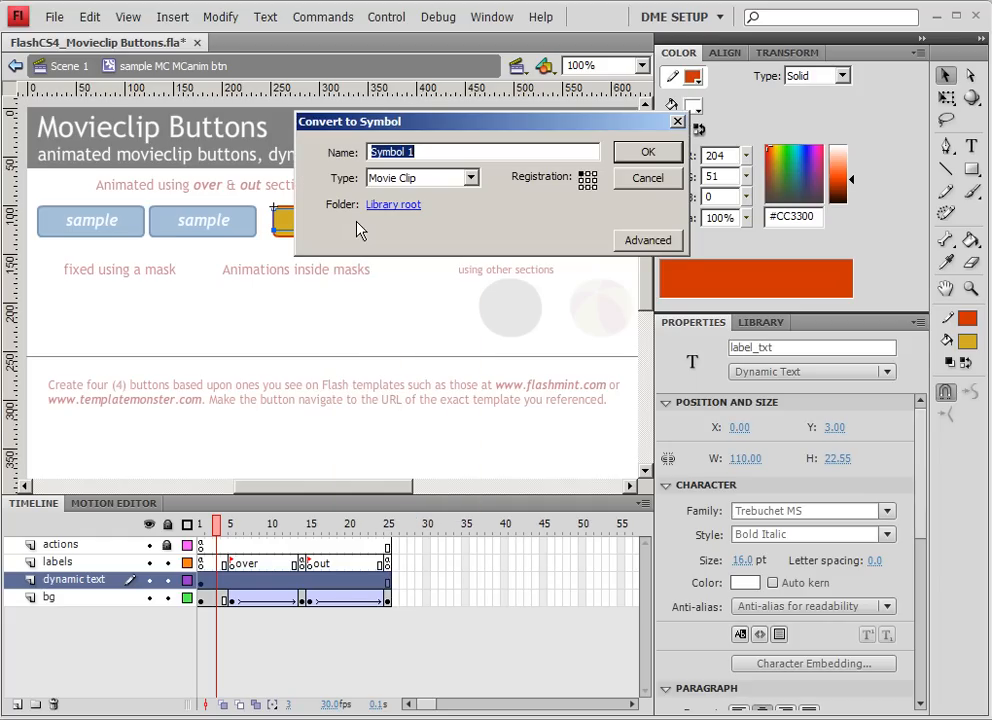
text(text)
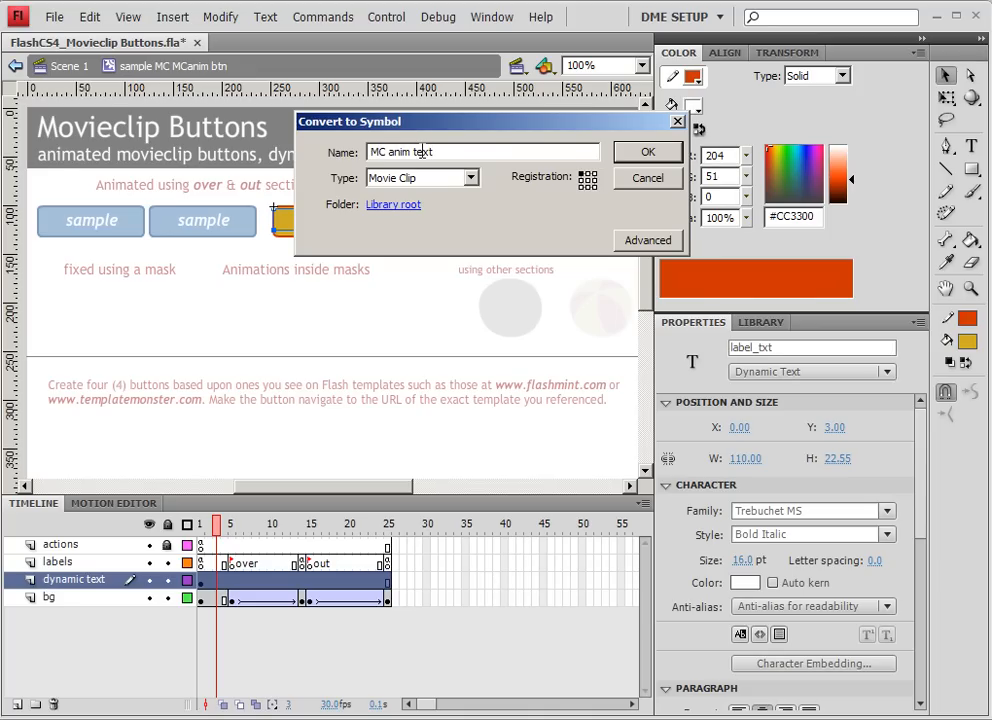
key(Return)
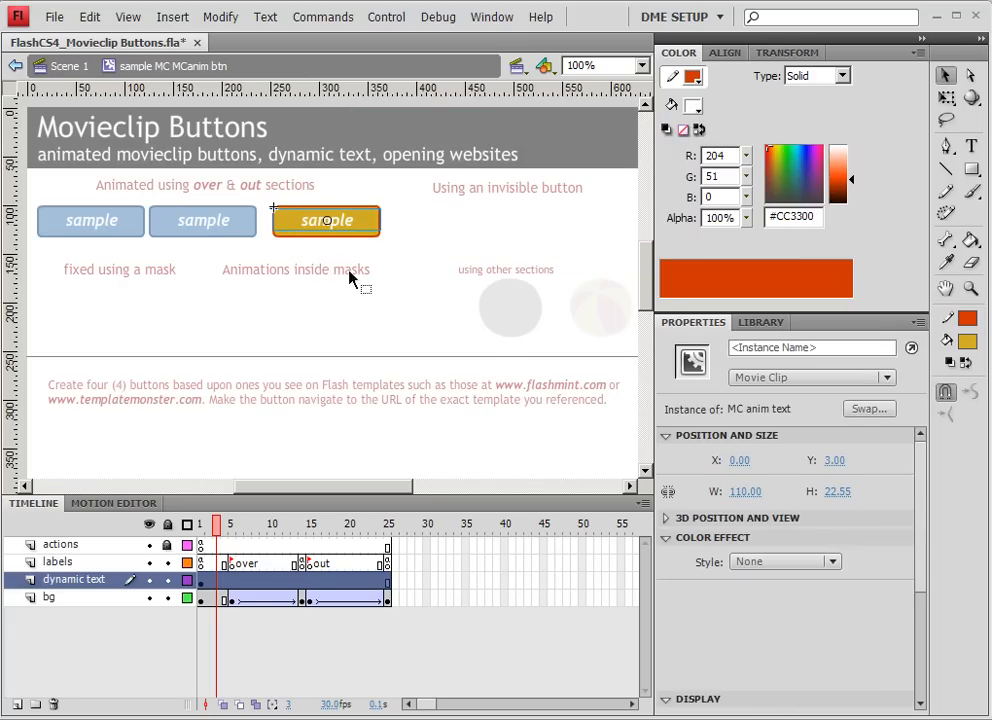
- Give the MC anim text instance the instance name label_mc
click(812, 348)
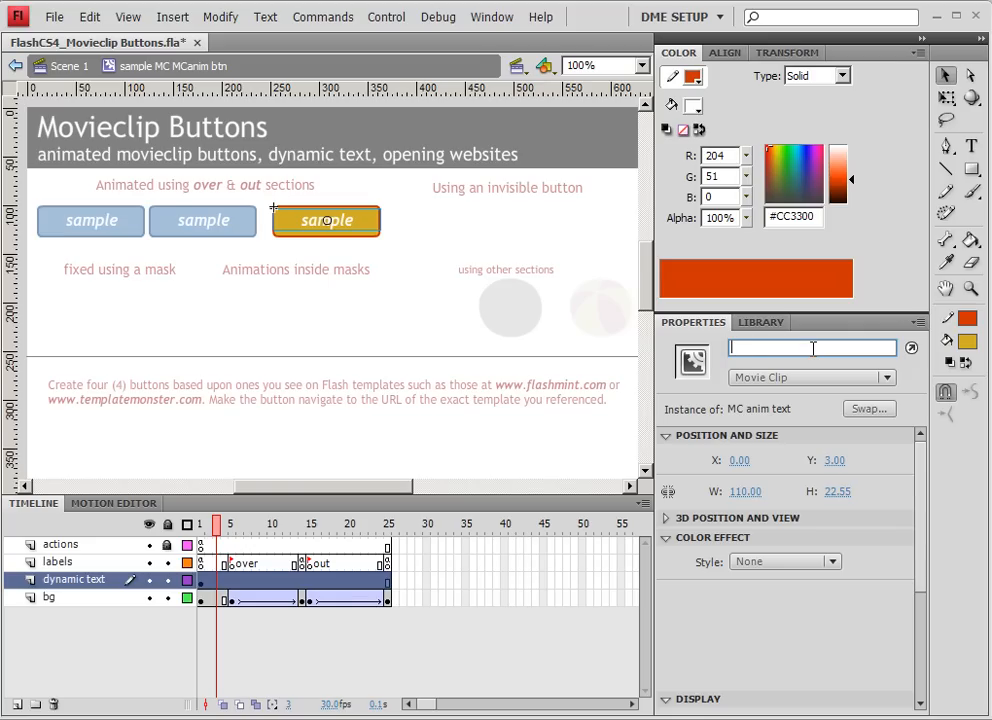
text(label_mc)
key(Return)
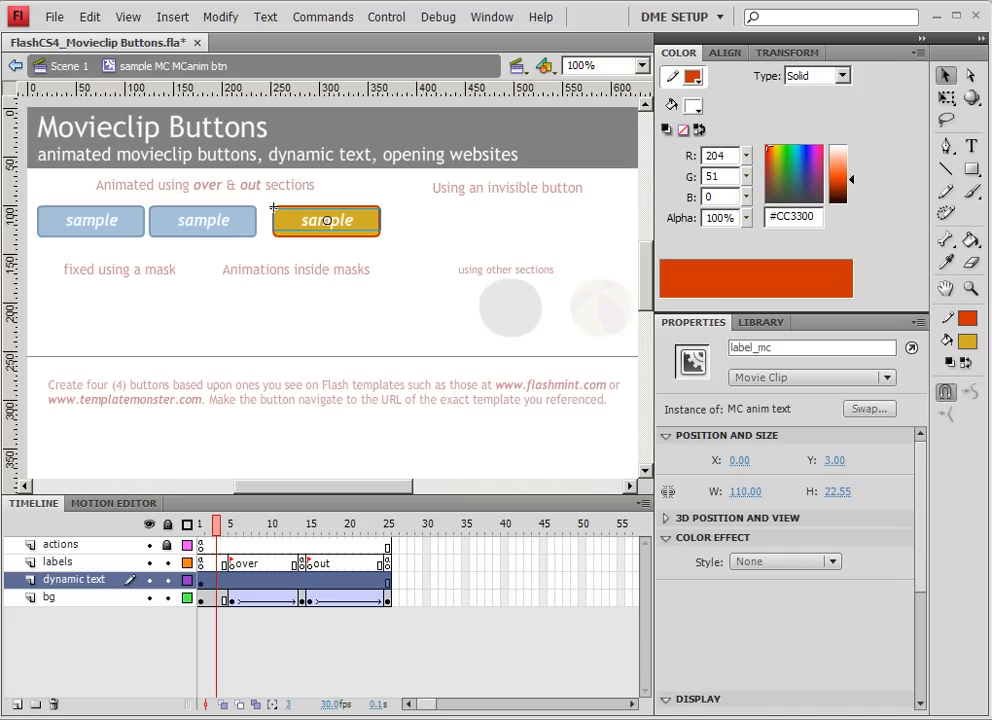
- Insert keyframes on the dynamic text layer at frames 5 and 14
click(200, 581)
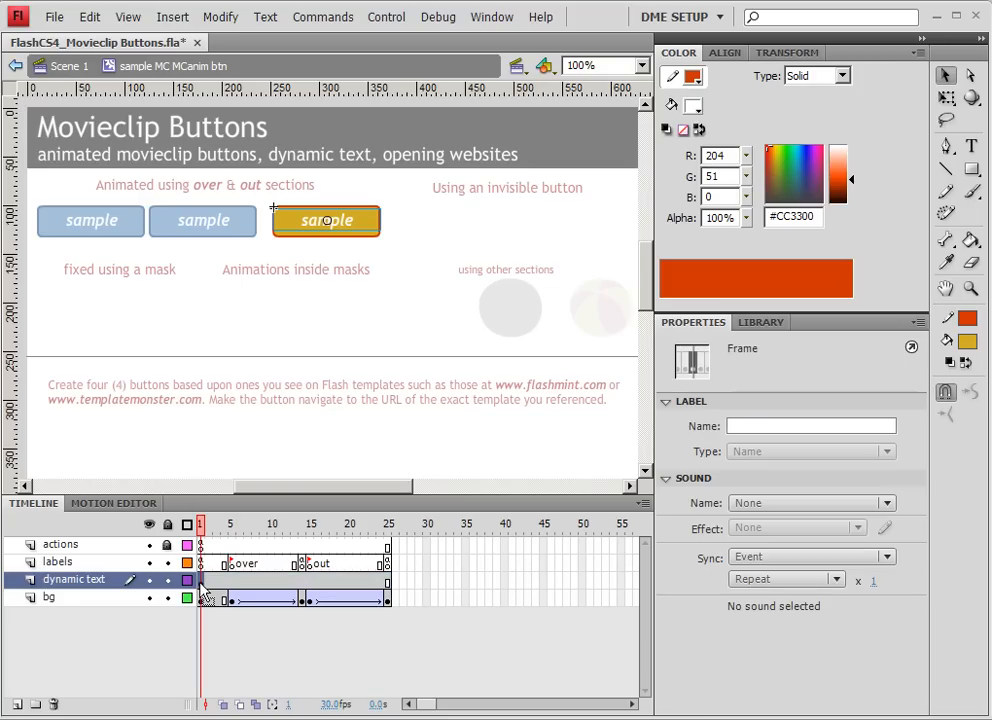
click(231, 583)
key(F6)
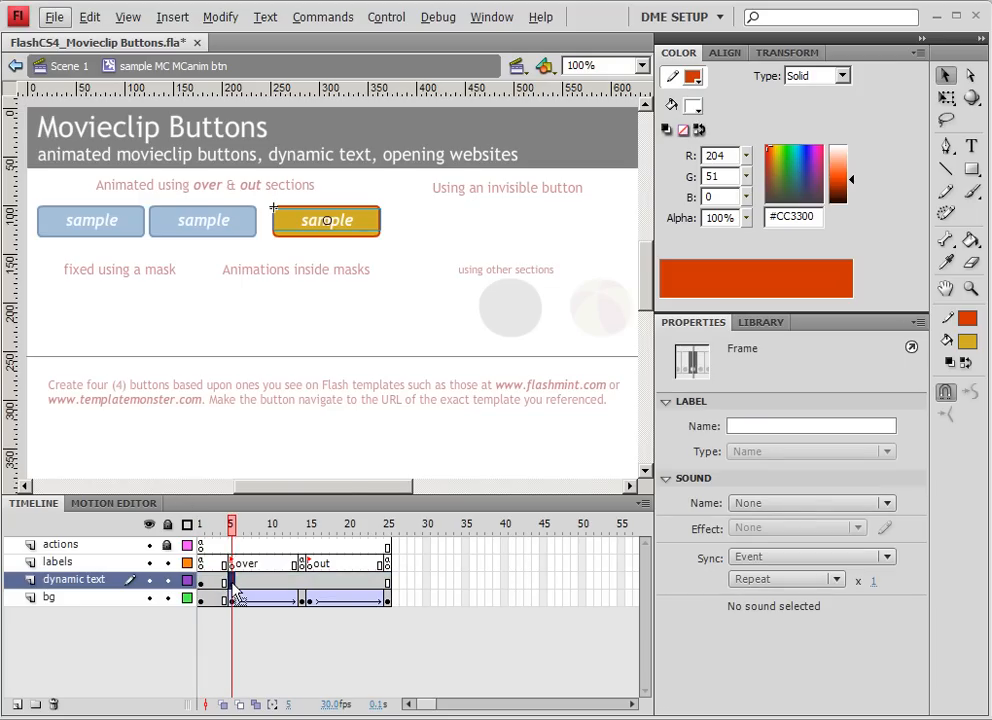
click(302, 583)
key(F6)
- Apply a Brightness color effect of -100% to the label_mc instance at frame 14
click(352, 226)
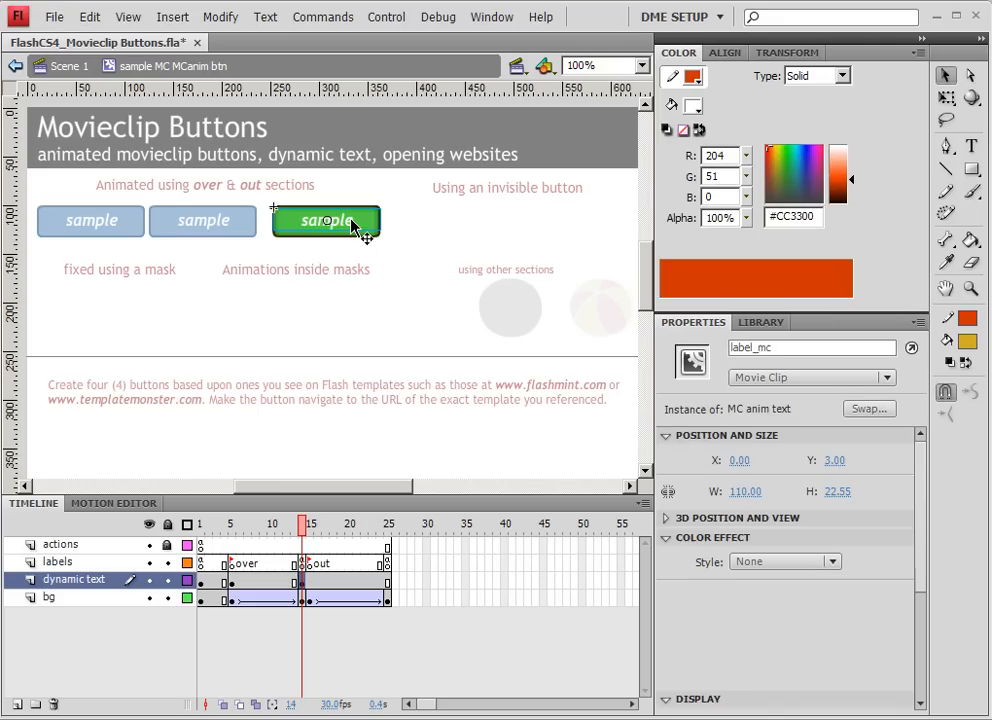
click(783, 561)
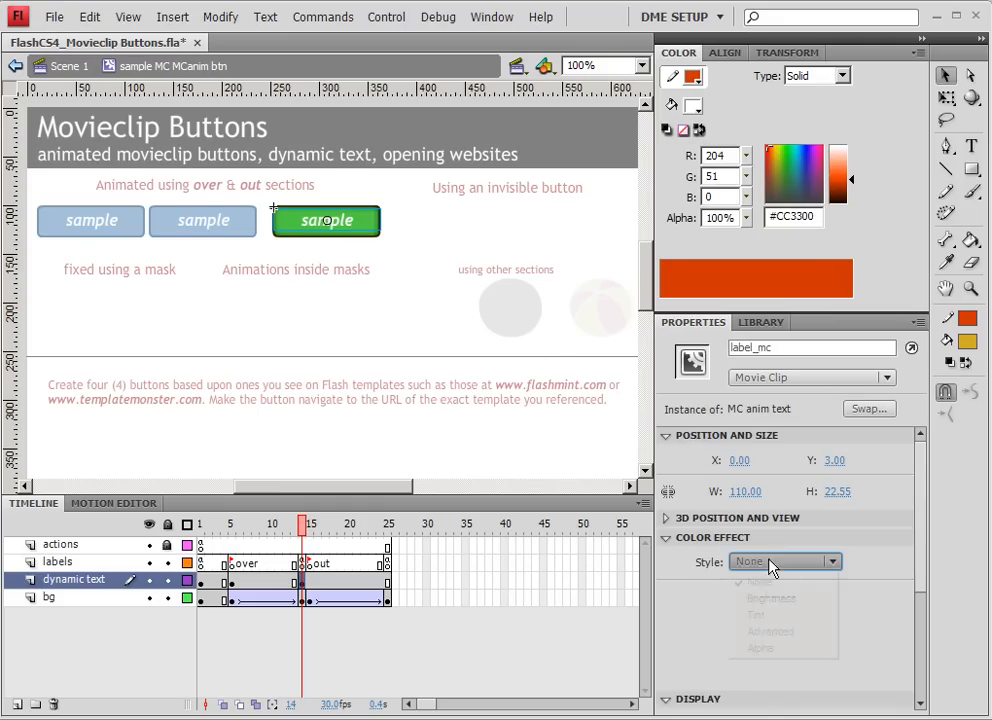
click(779, 599)
drag(785, 593, 740, 598)
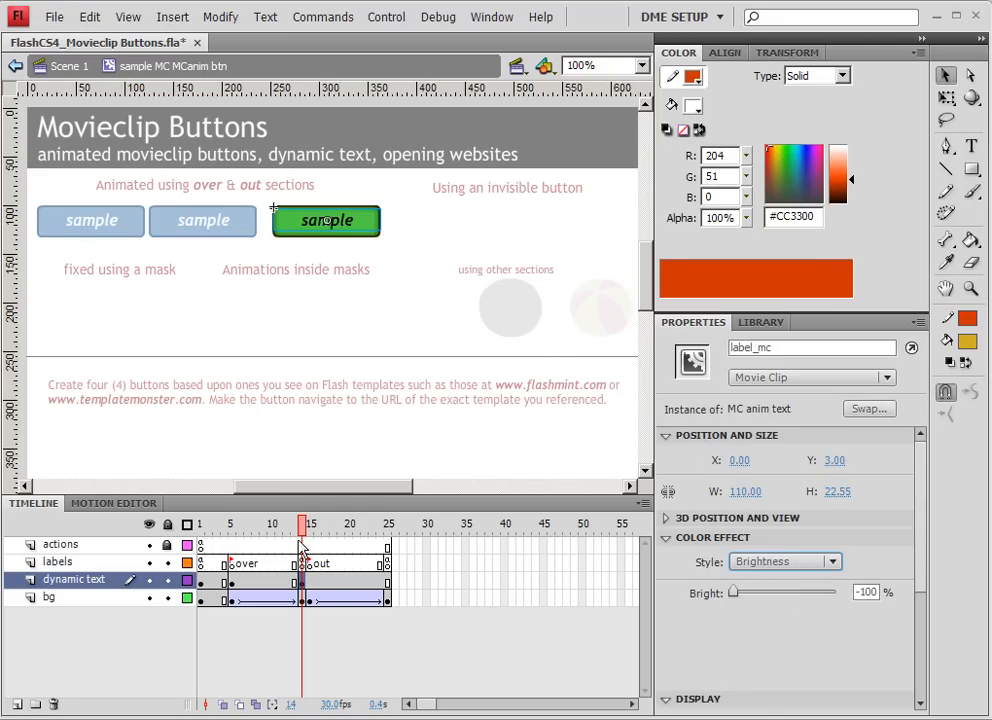
- Insert a keyframe at frame 15 of the dynamic text layer and copy the frame 5 keyframe to frame 25
click(304, 587)
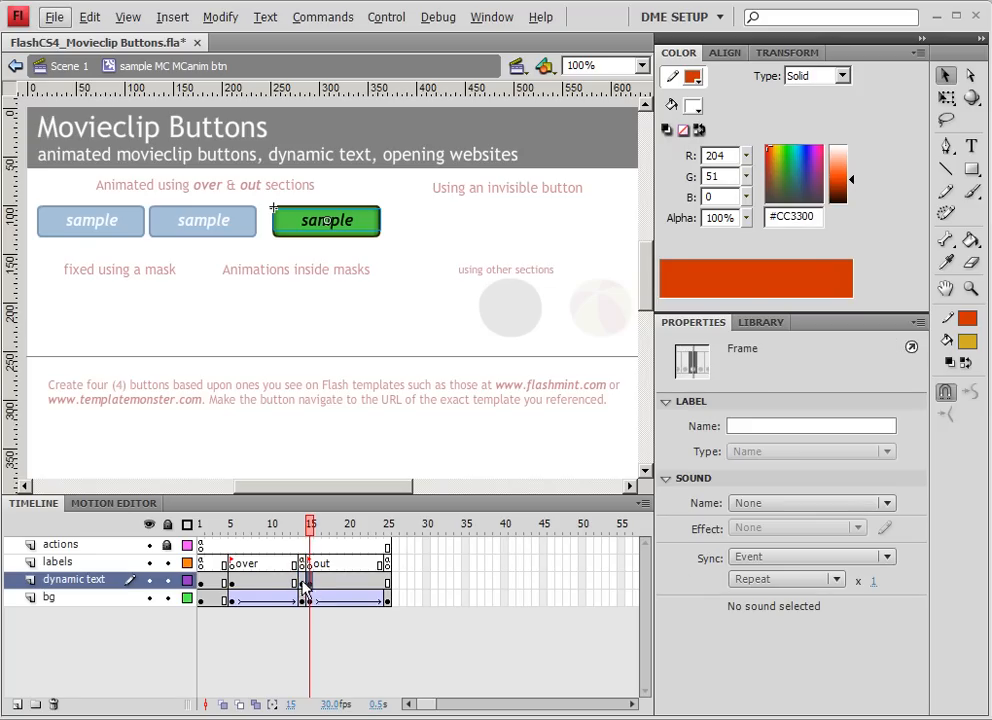
click(234, 590)
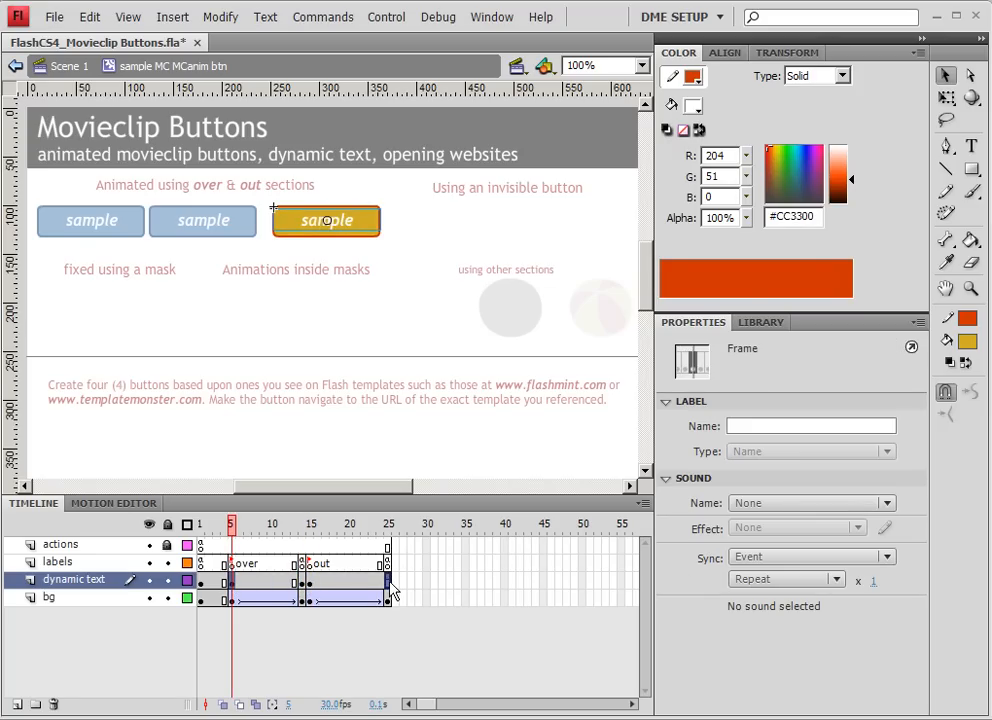
click(388, 586)
- Create classic tweens in the out and over sections of the dynamic text layer and scrub the timeline to preview them
right_click(346, 590)
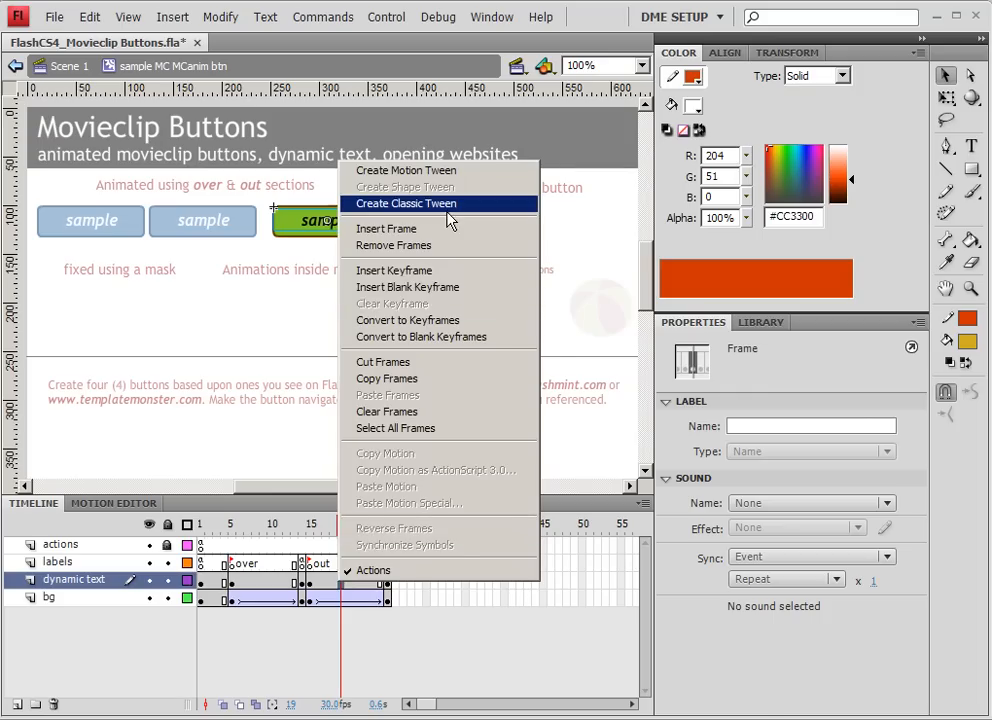
click(346, 162)
right_click(272, 581)
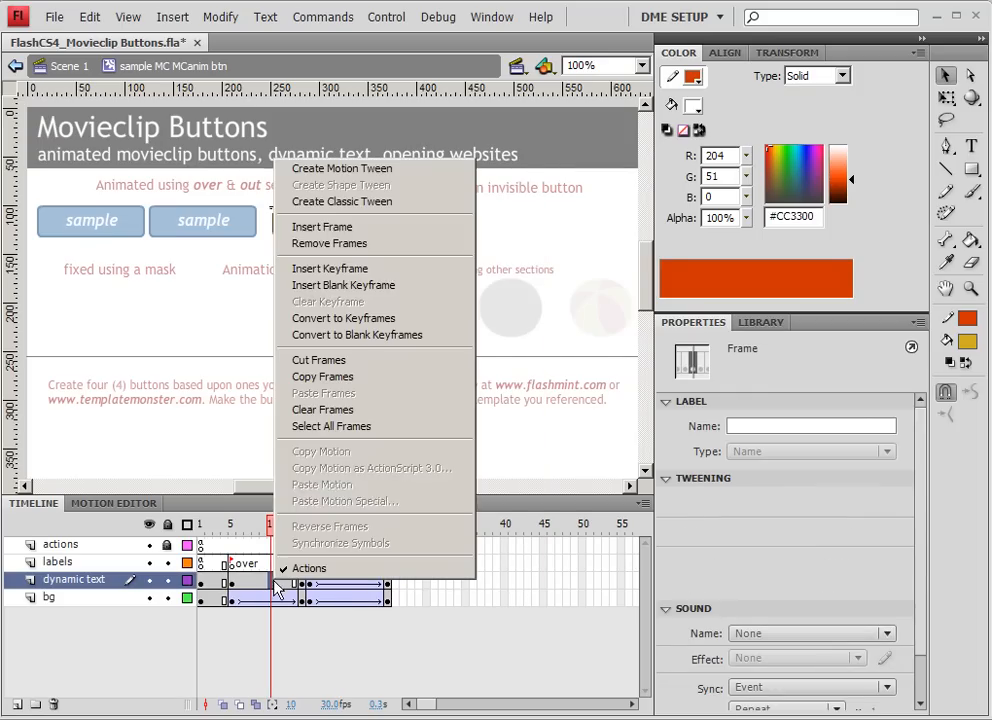
click(350, 210)
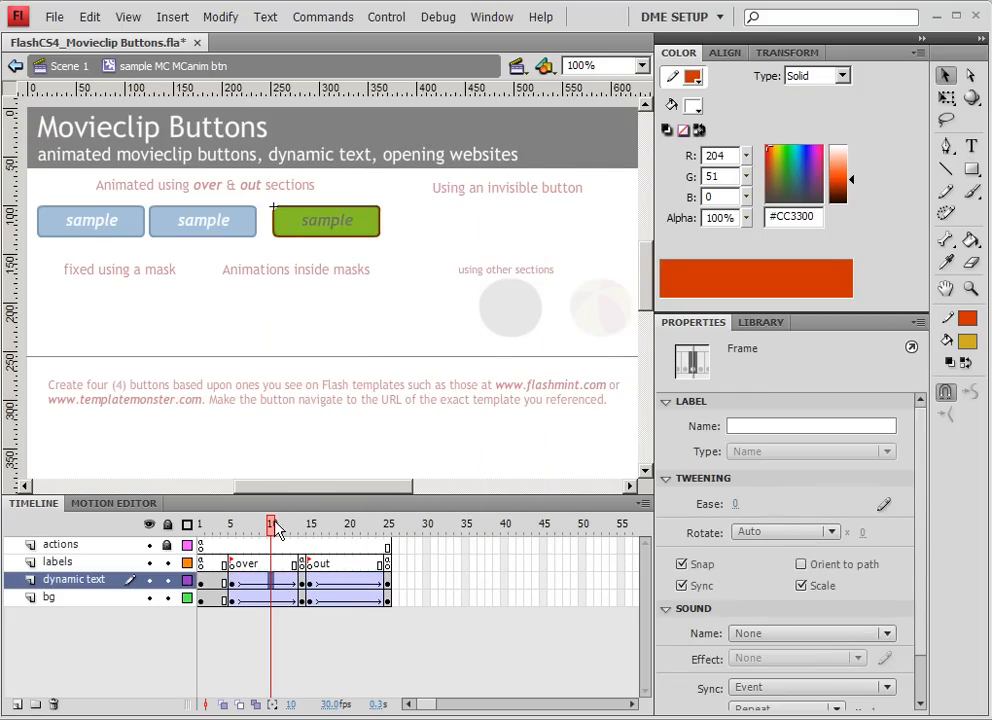
drag(277, 530, 335, 537)
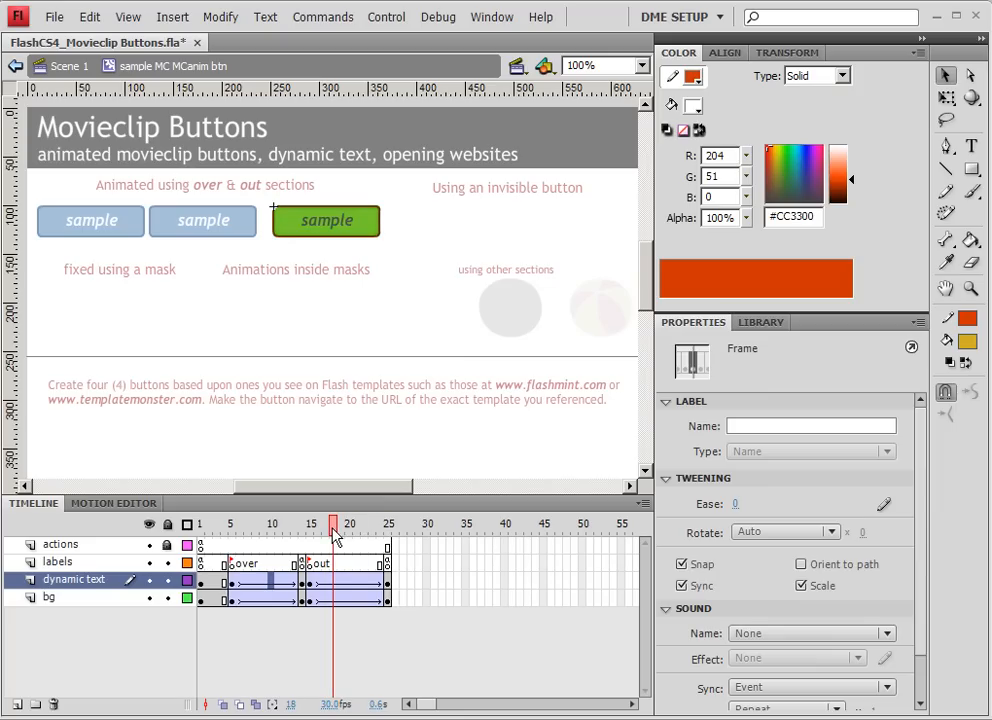
- Set the tween ease on the dynamic text and bg layers to 100 out in the out section and -100 in in the over section
drag(336, 584, 345, 606)
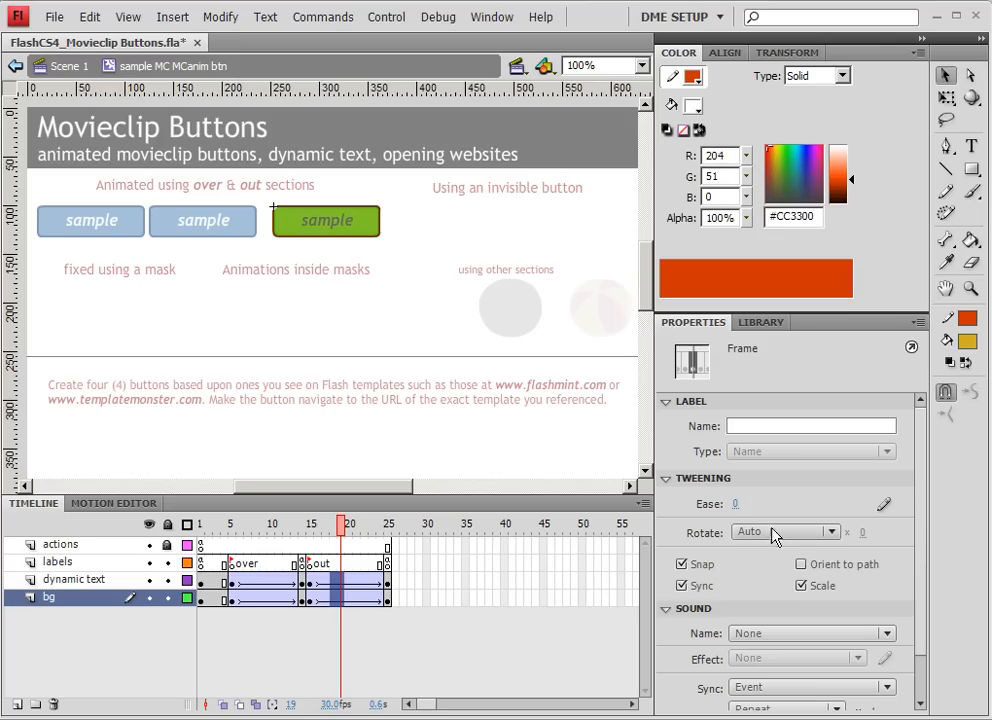
drag(734, 506, 957, 490)
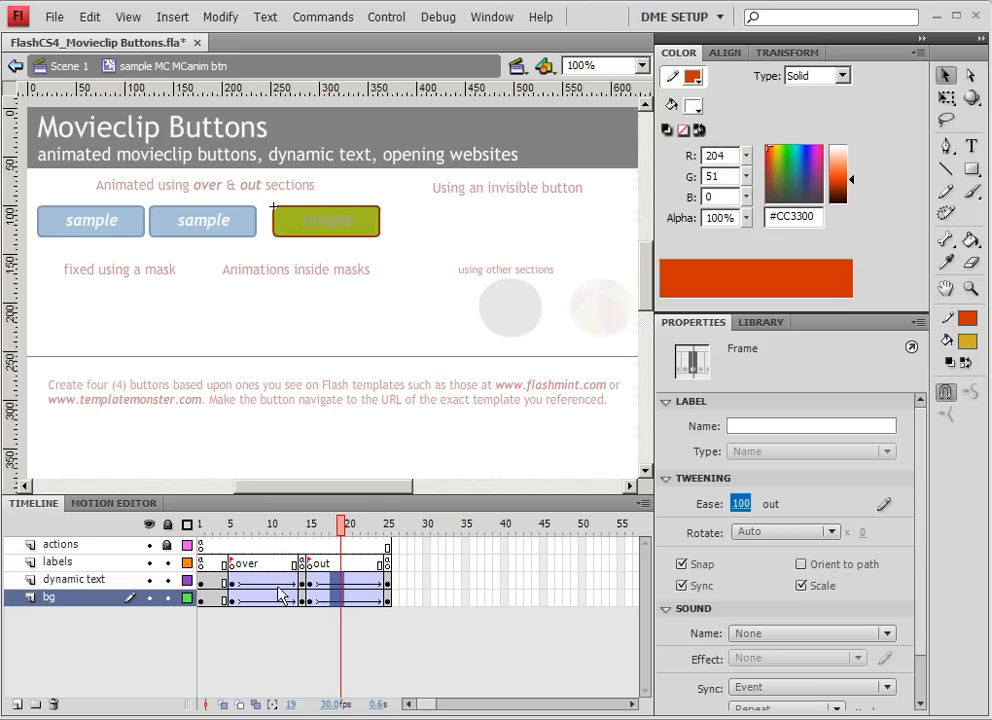
drag(266, 588, 275, 613)
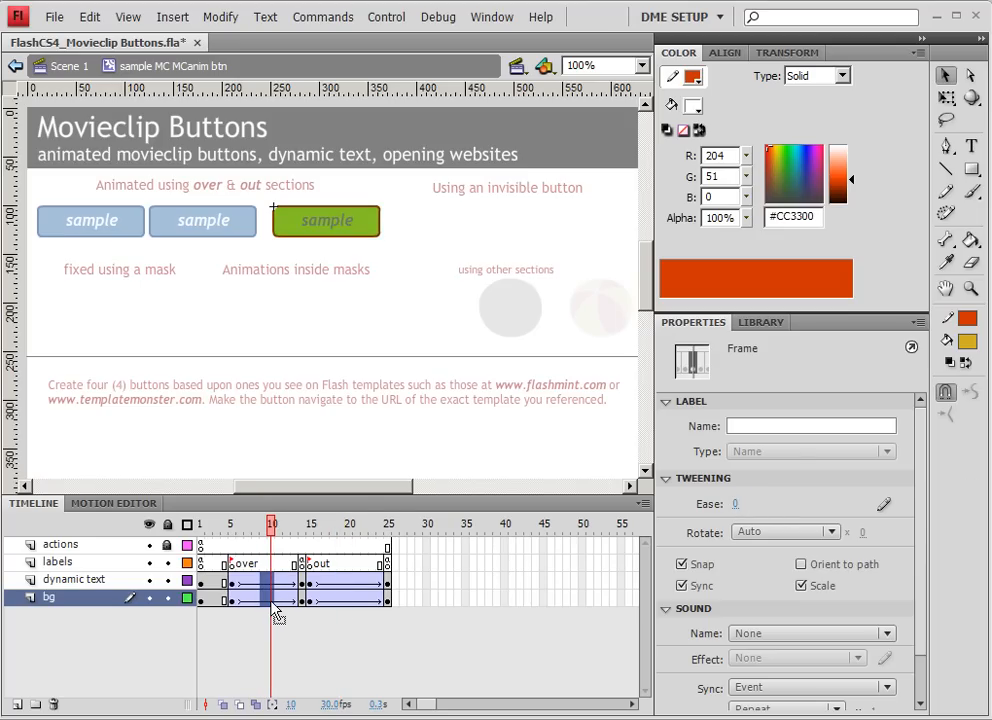
drag(734, 504, 540, 505)
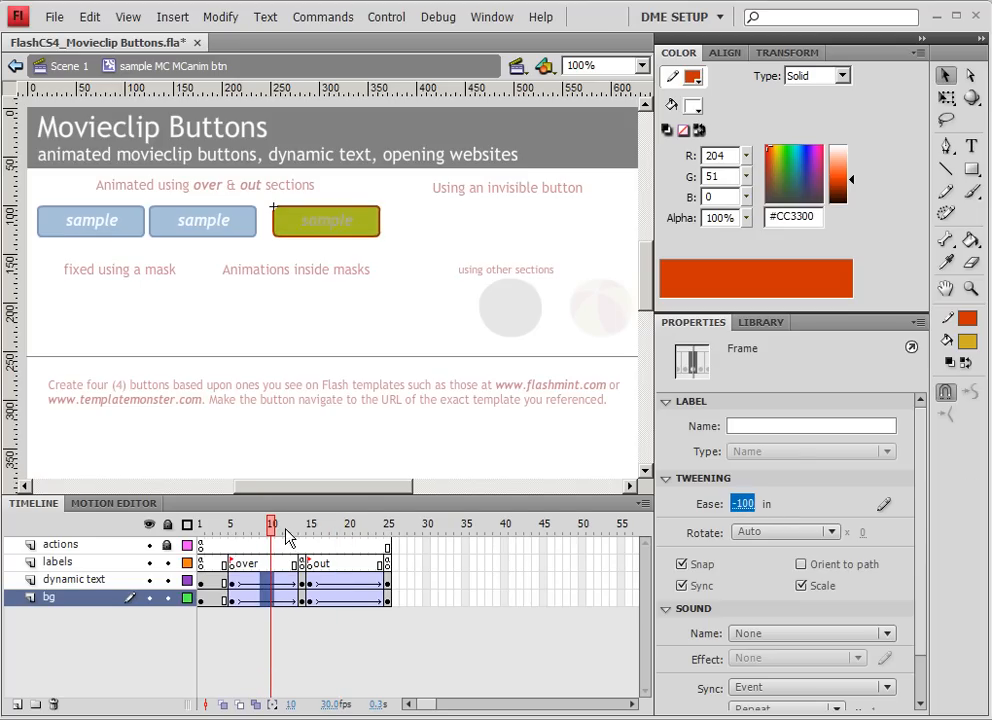
- Scrub through the over and out sections to preview the eased tweens and return the playhead to frame 1
click(240, 530)
drag(240, 533, 392, 532)
click(203, 530)
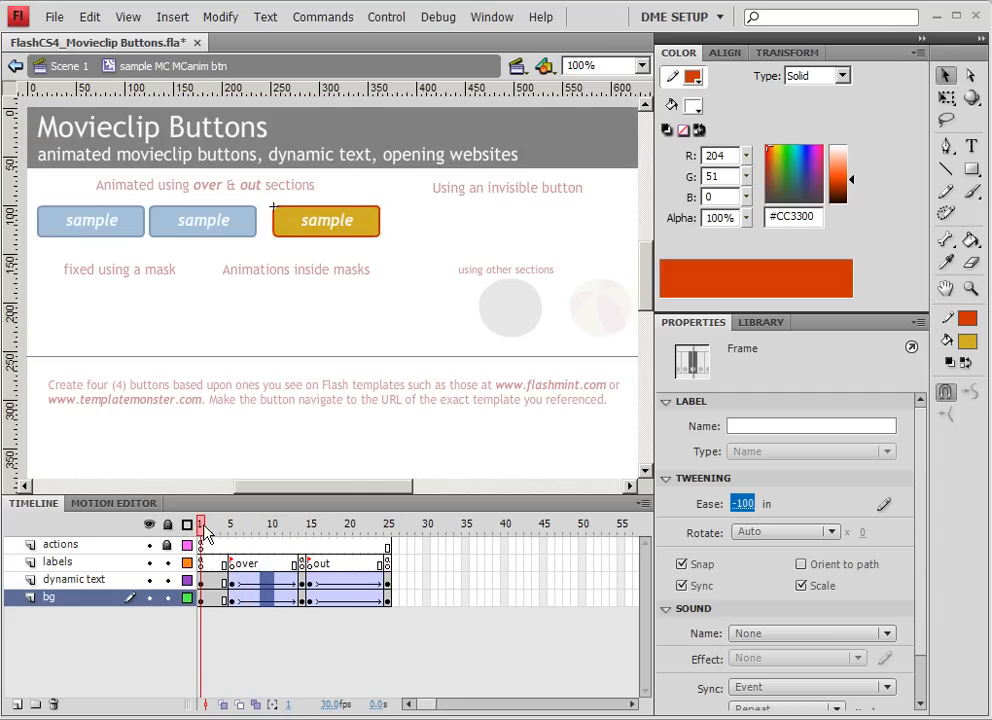
- Return to Scene 1, deselect everything, test the movie to check the gold sample button, and close the preview
key(ctrl+Return)
double_click(237, 307)
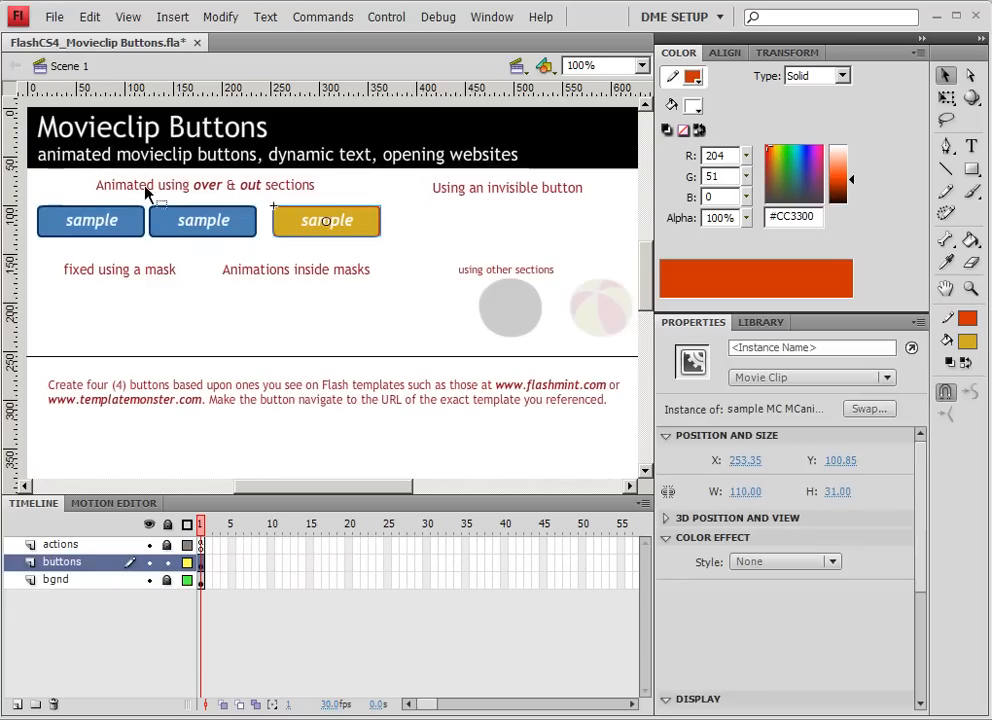
click(351, 316)
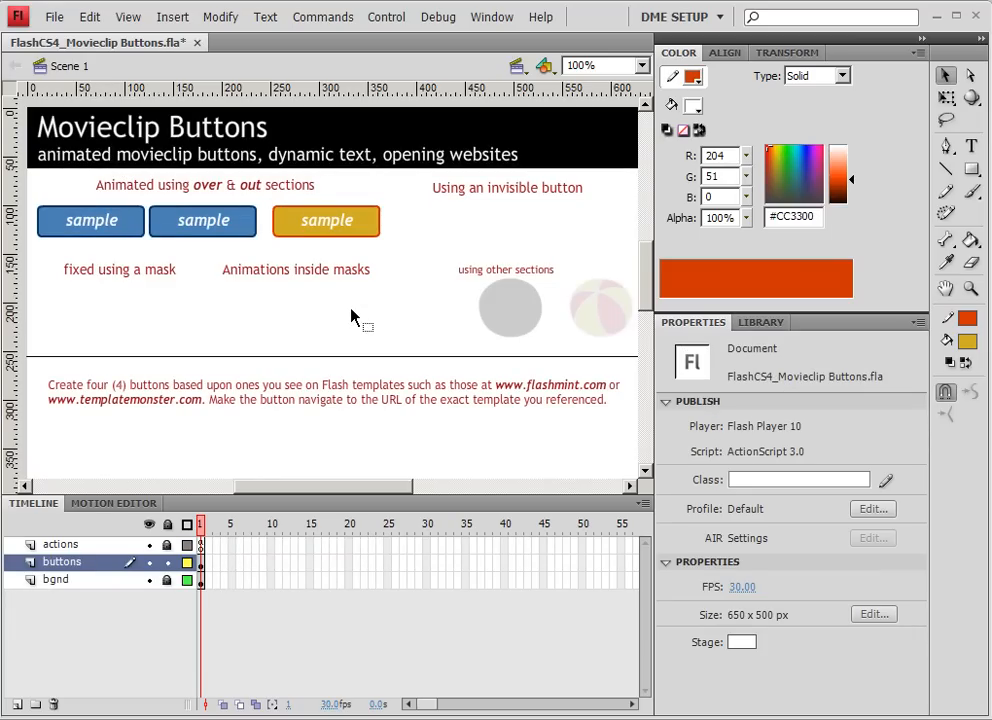
key(ctrl+Return)
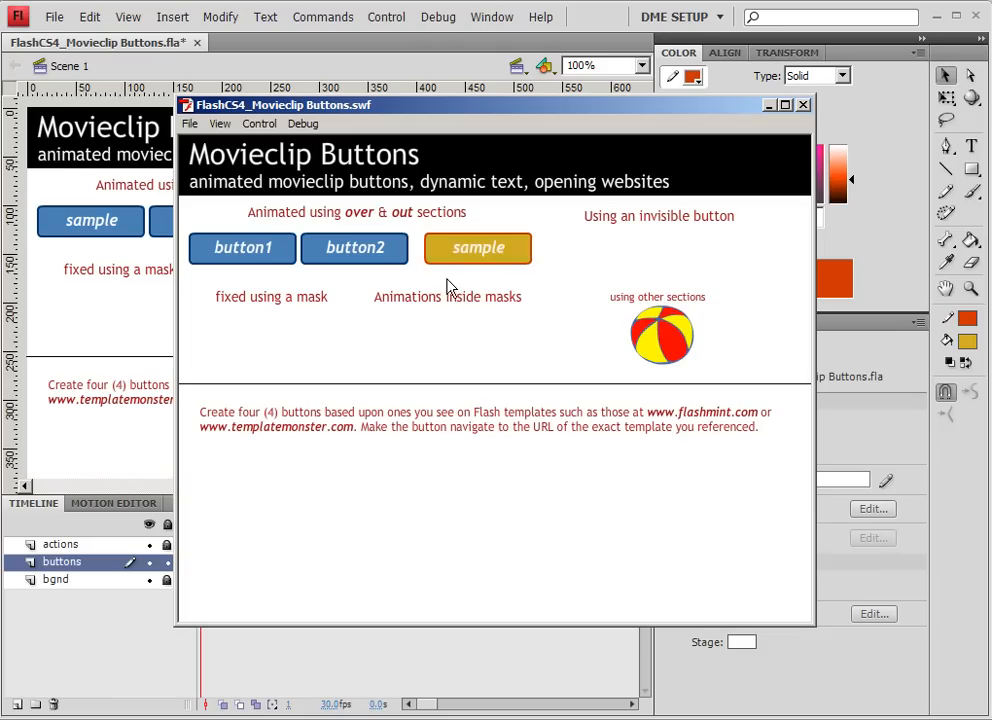
click(806, 104)
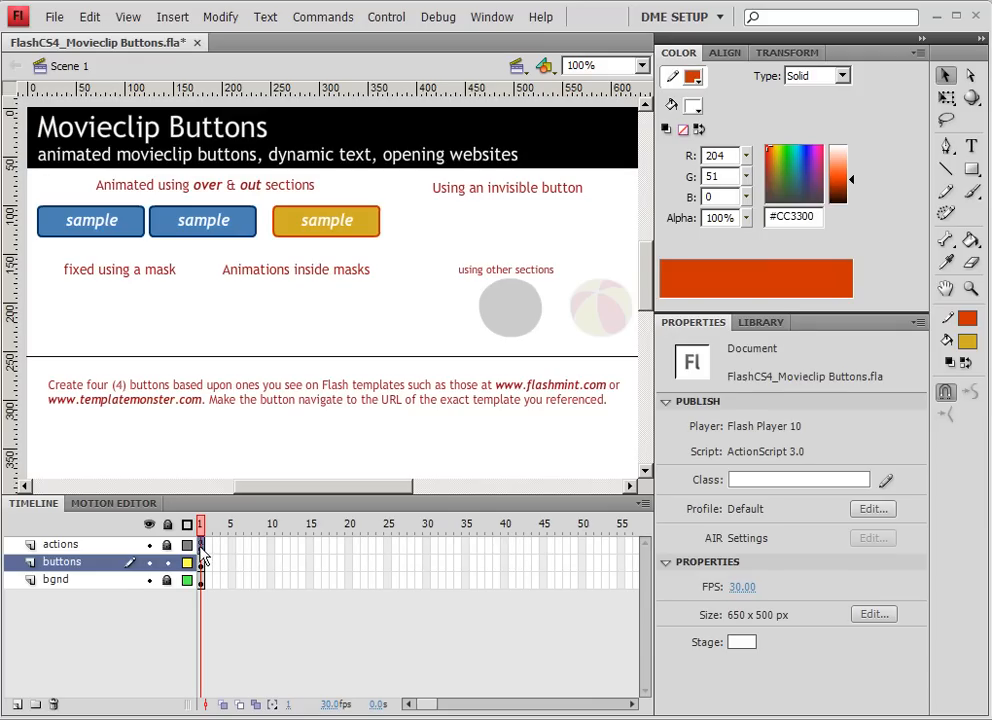
click(60, 544)
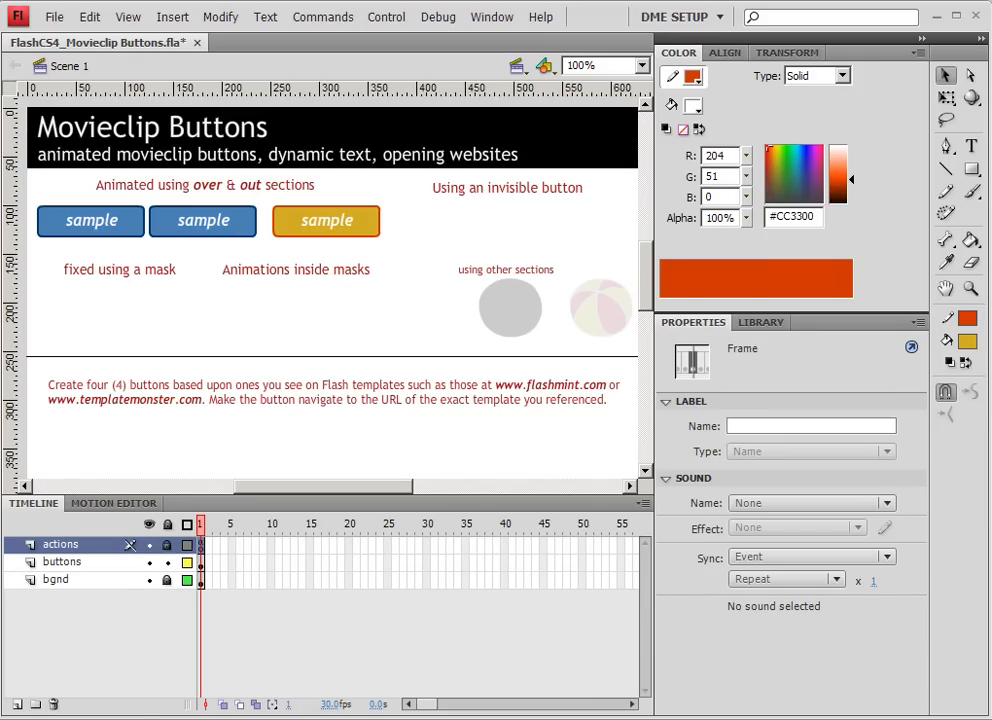
click(467, 186)
key(F9)
click(210, 311)
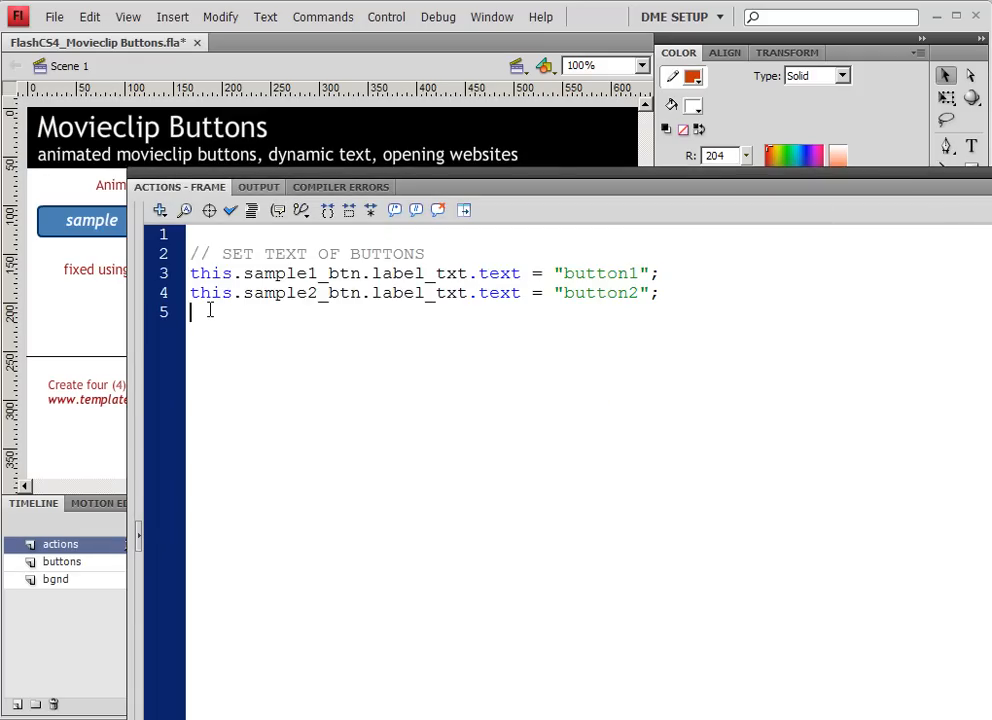
click(209, 211)
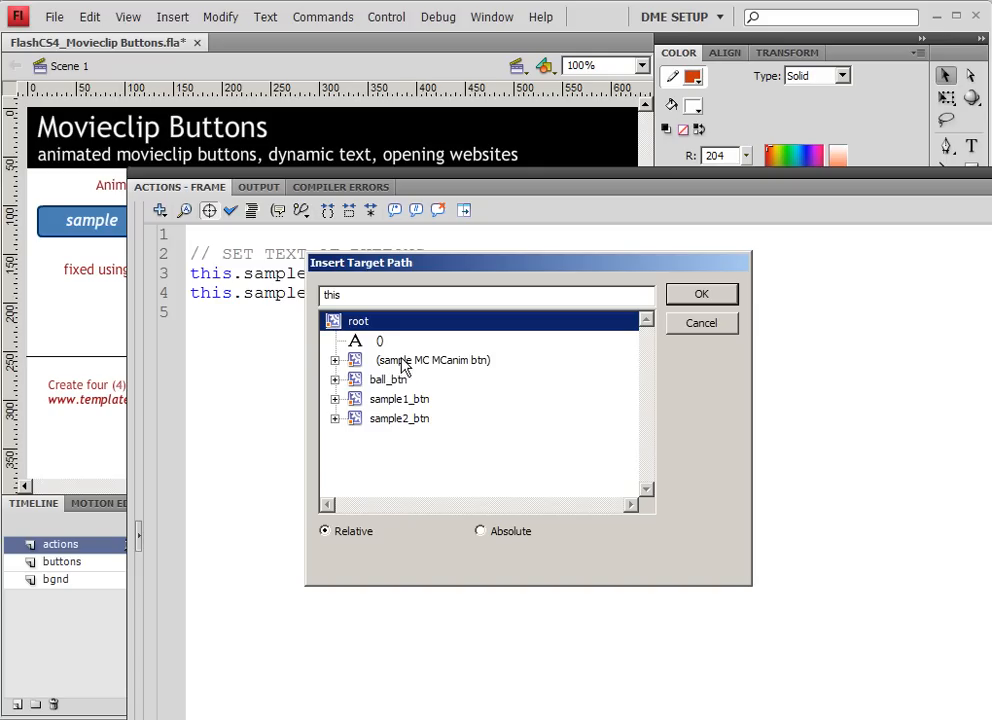
click(730, 326)
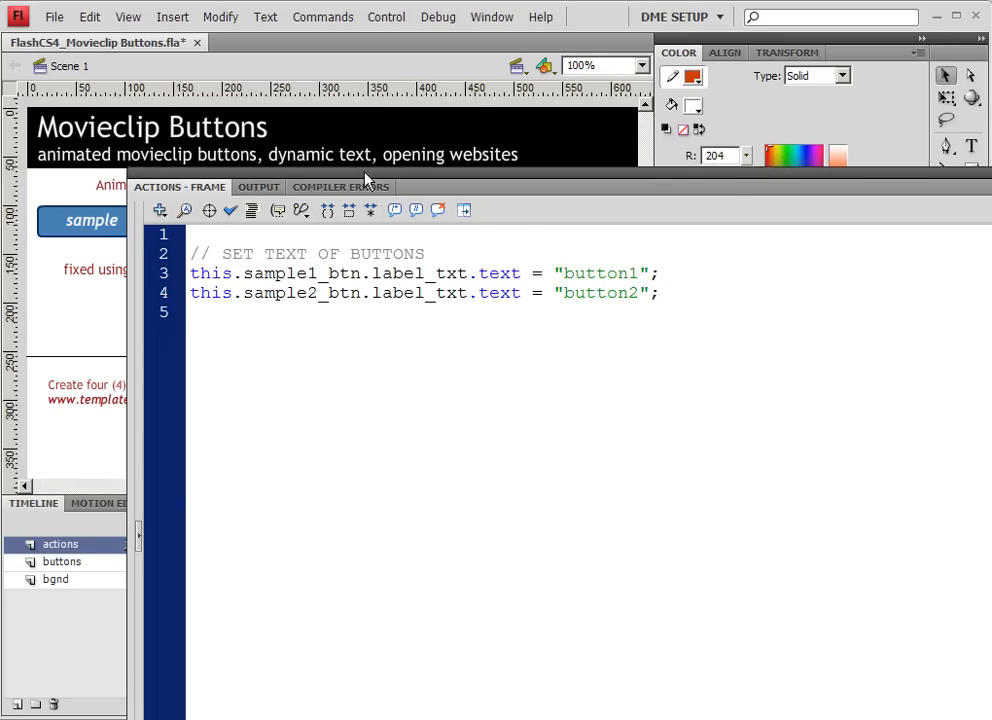
- Give the gold sample button on the stage the instance name sample3_btn
drag(365, 173, 490, 378)
click(318, 226)
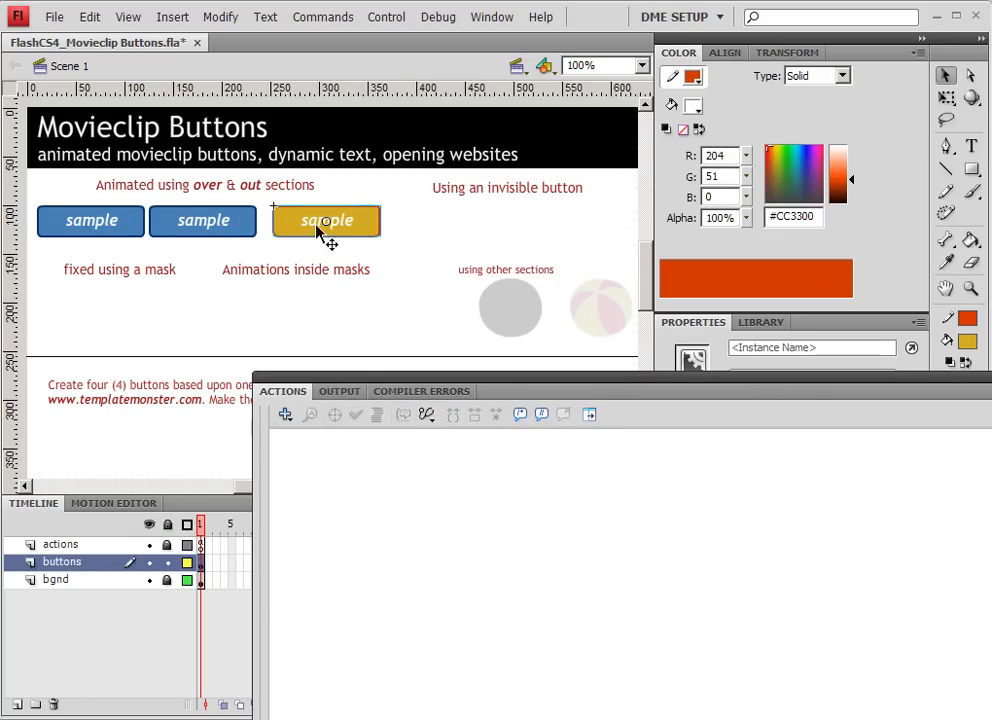
drag(416, 378, 991, 430)
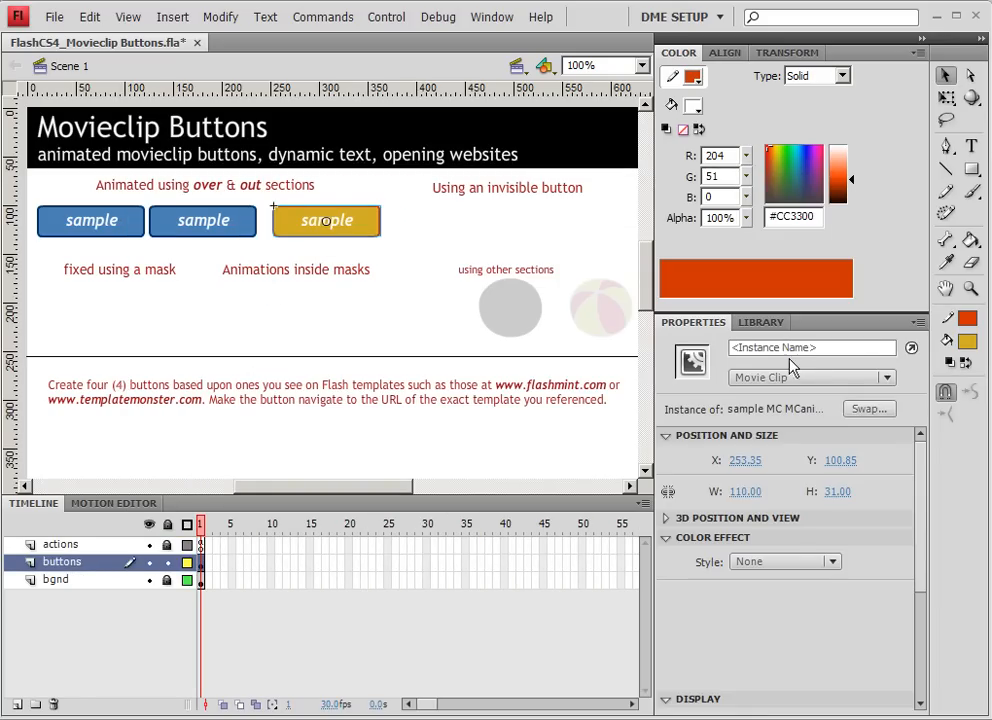
click(776, 348)
text(sample3_btn)
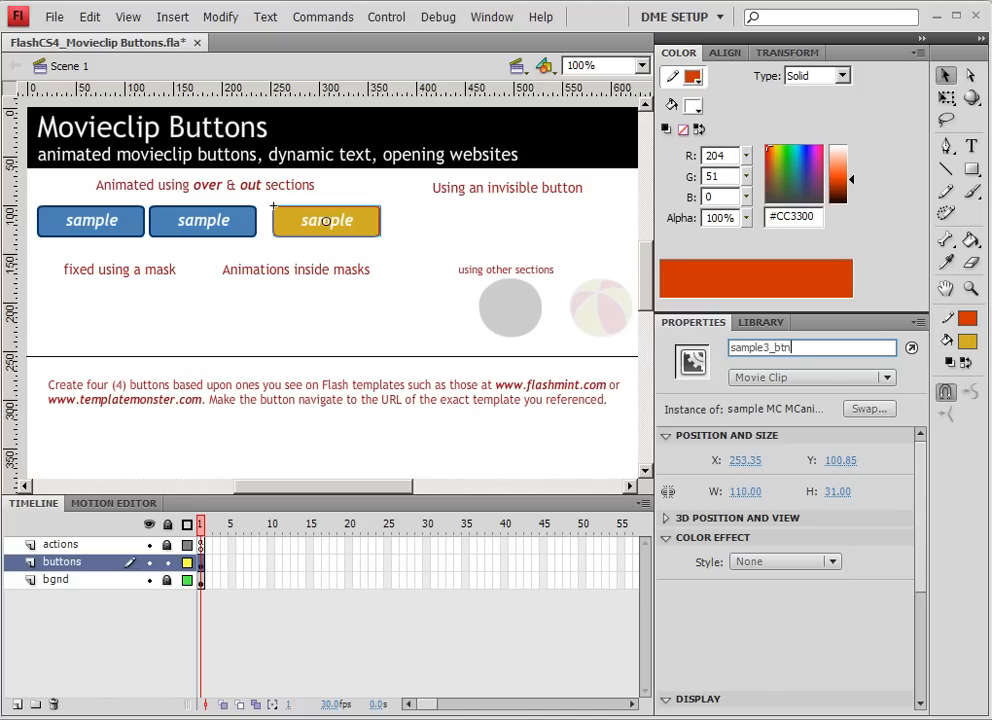
key(Return)
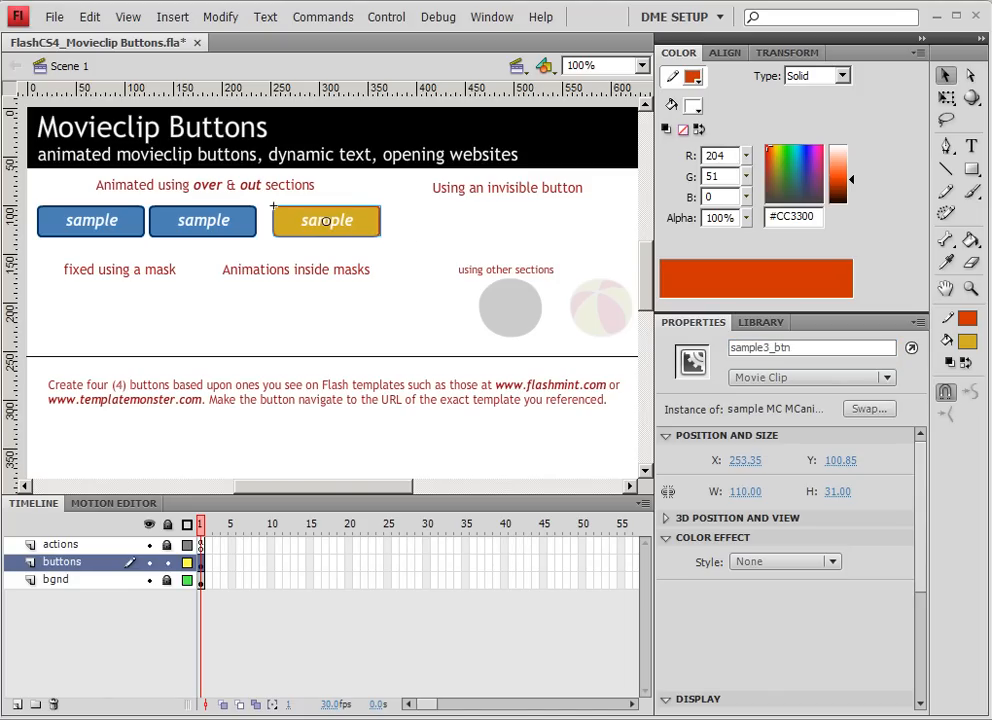
- Insert the relative target path this.sample3_btn.label_mc.label_txt on line 5 of the script in frame 1 of the actions layer
key(F9)
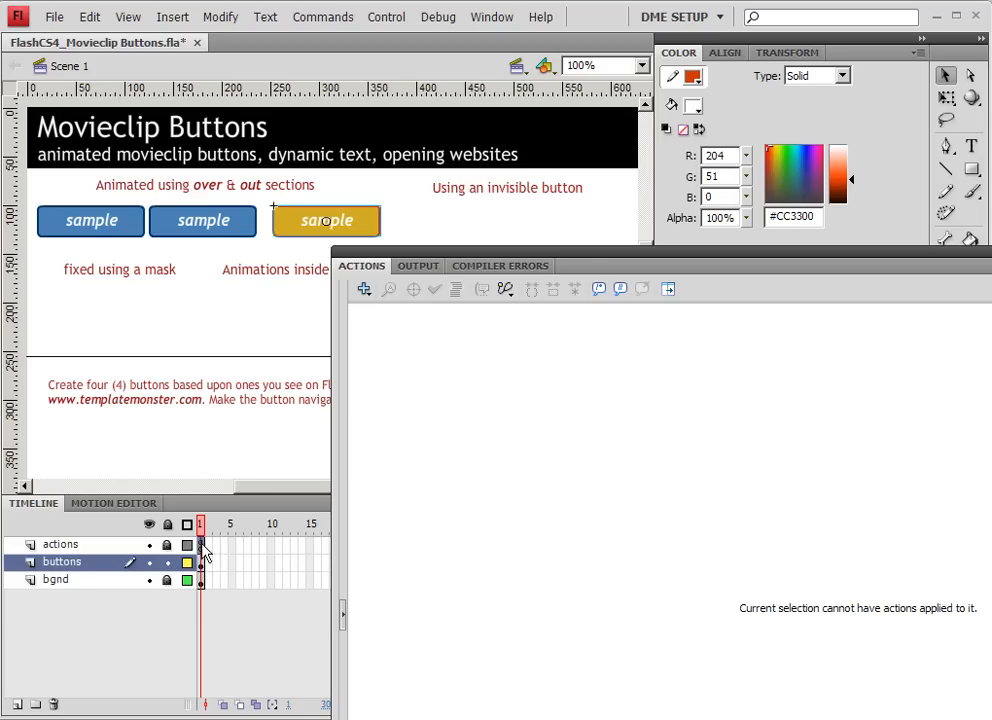
click(201, 545)
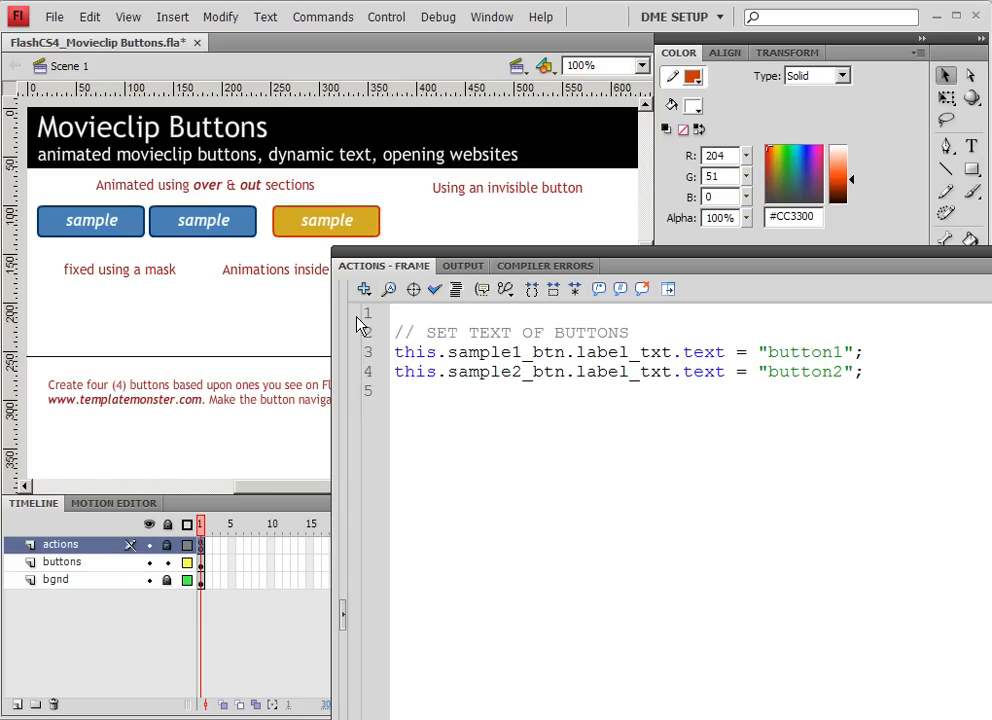
click(413, 288)
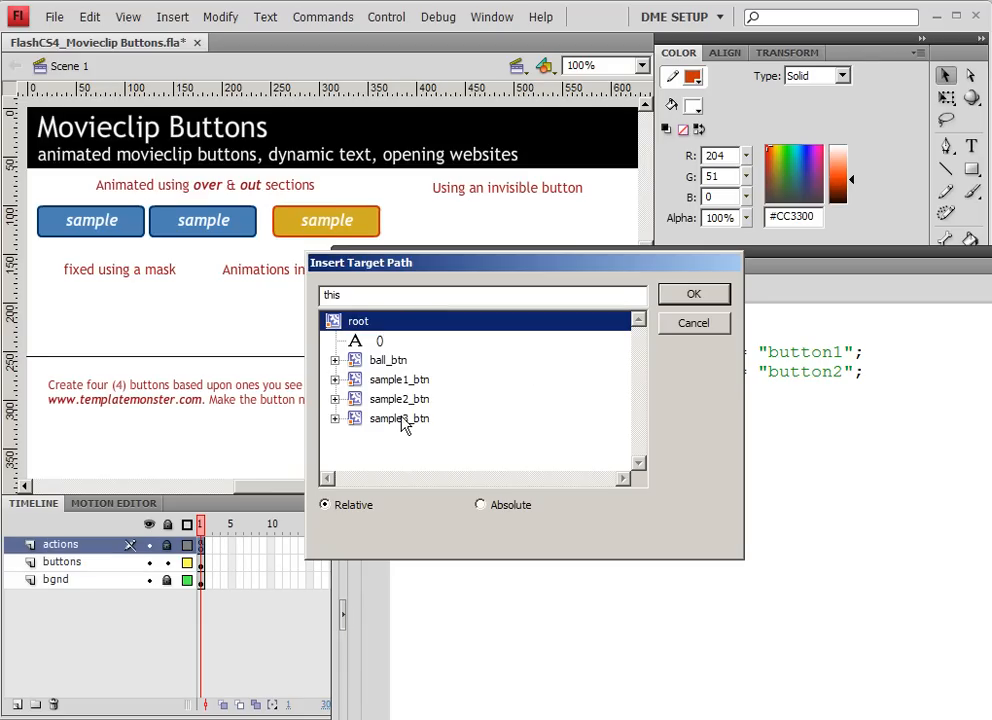
click(335, 418)
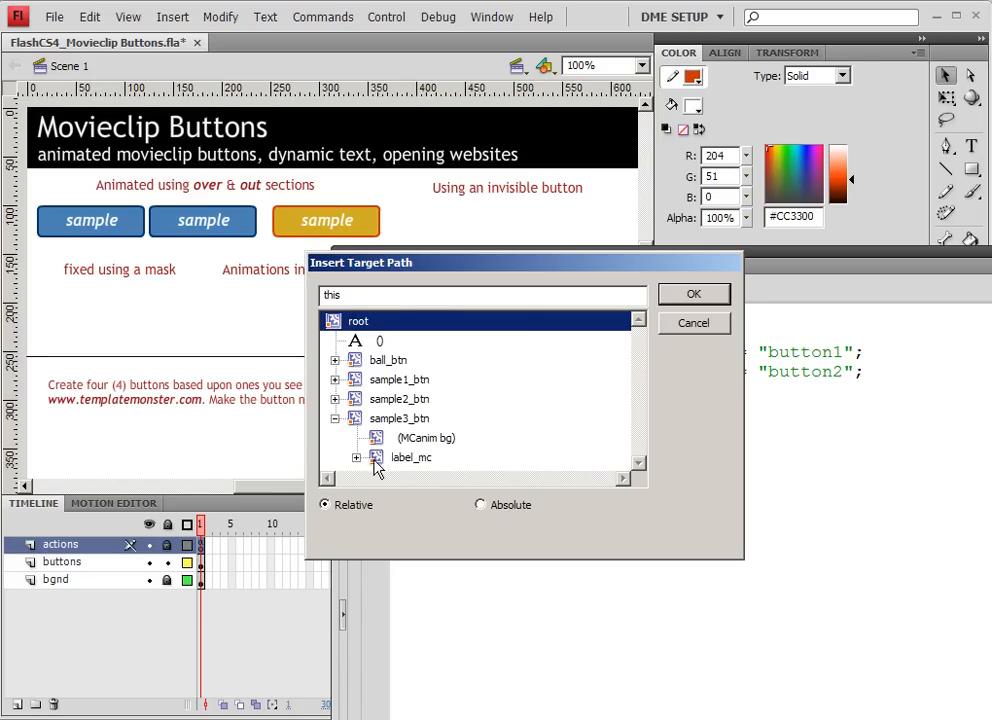
click(356, 458)
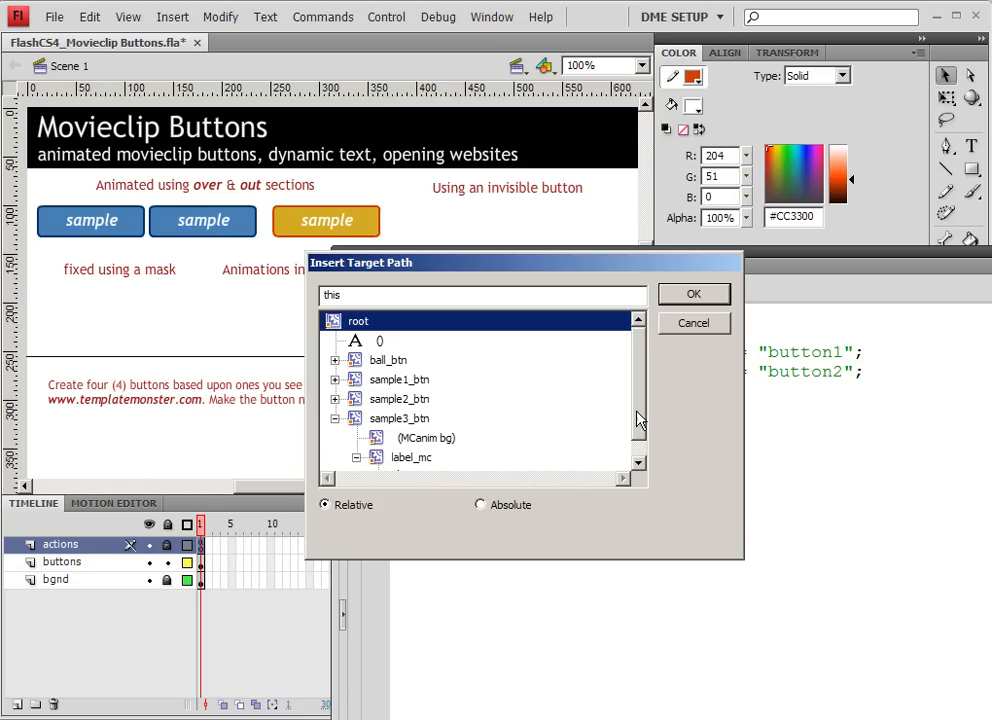
drag(640, 420, 642, 436)
click(440, 458)
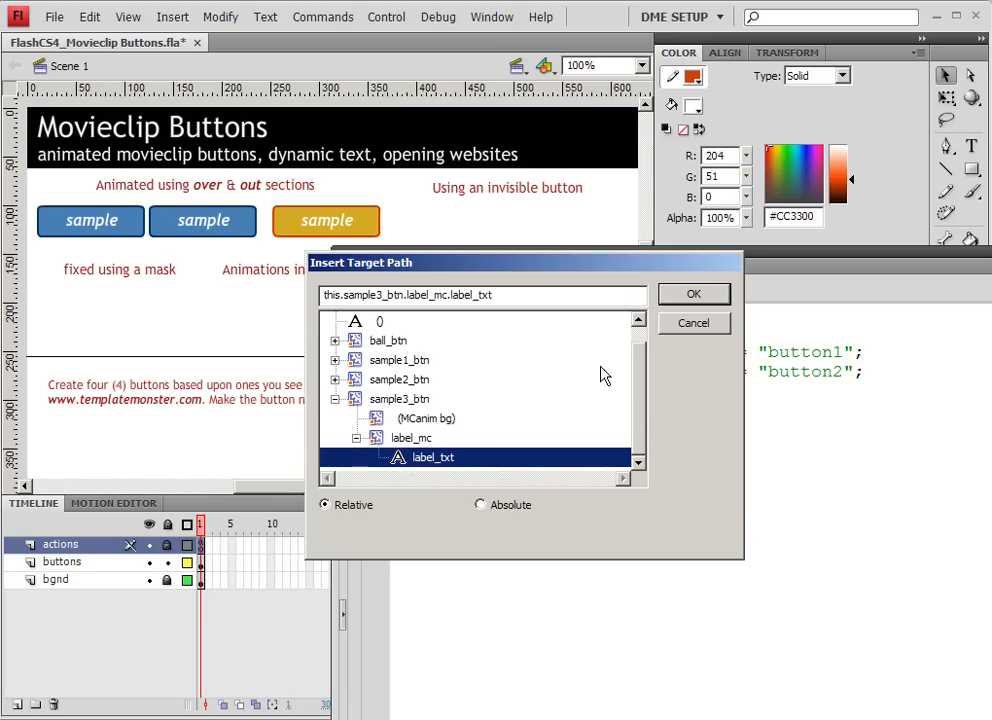
click(684, 297)
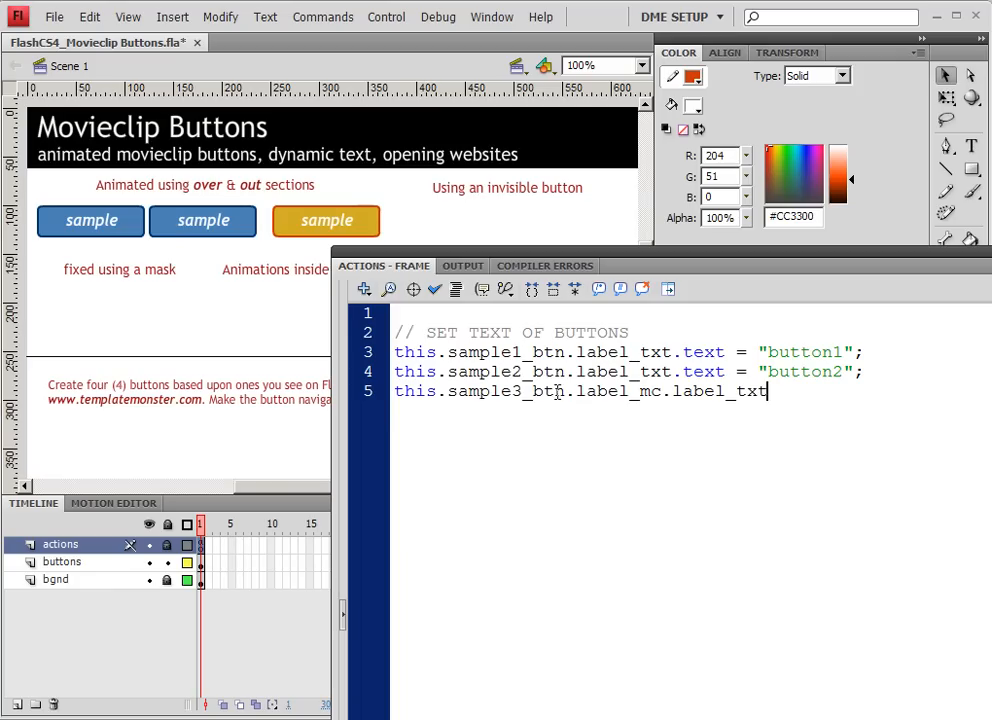
- Complete line 5 with .text = "button3"; by reusing the assignment from line 4, and add two blank lines below it
drag(578, 392, 664, 391)
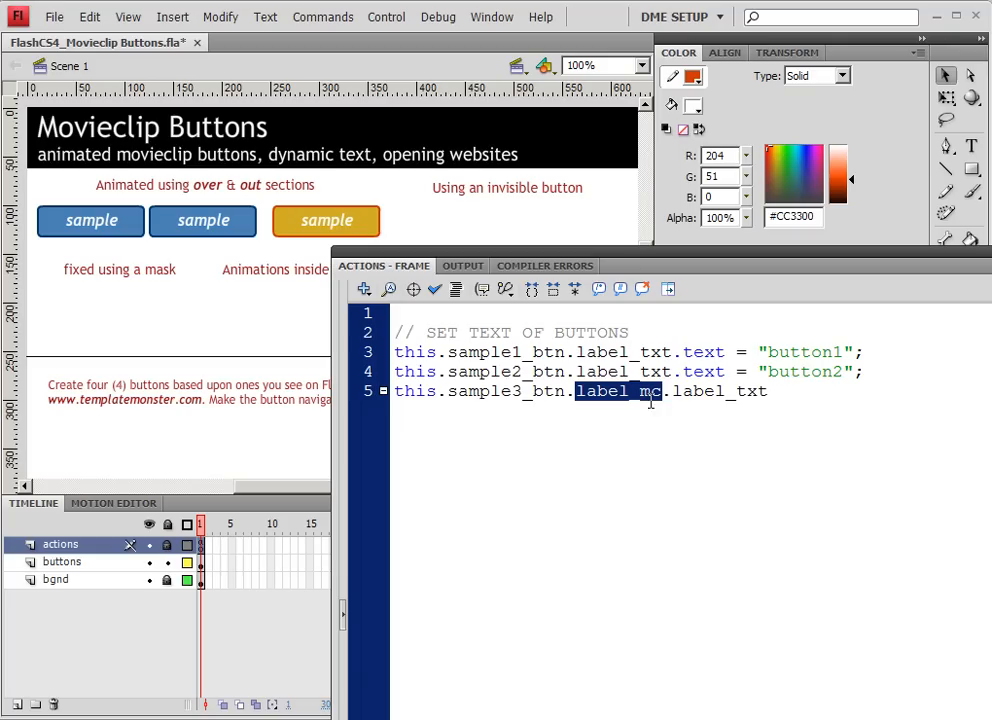
drag(673, 371, 863, 371)
key(ctrl+c)
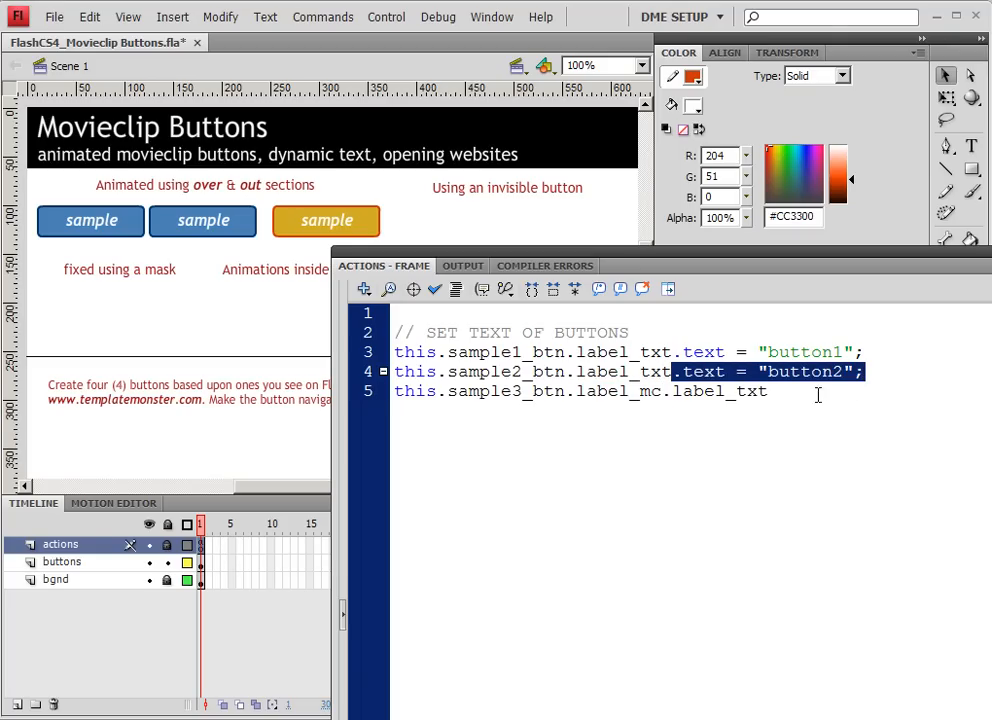
click(776, 391)
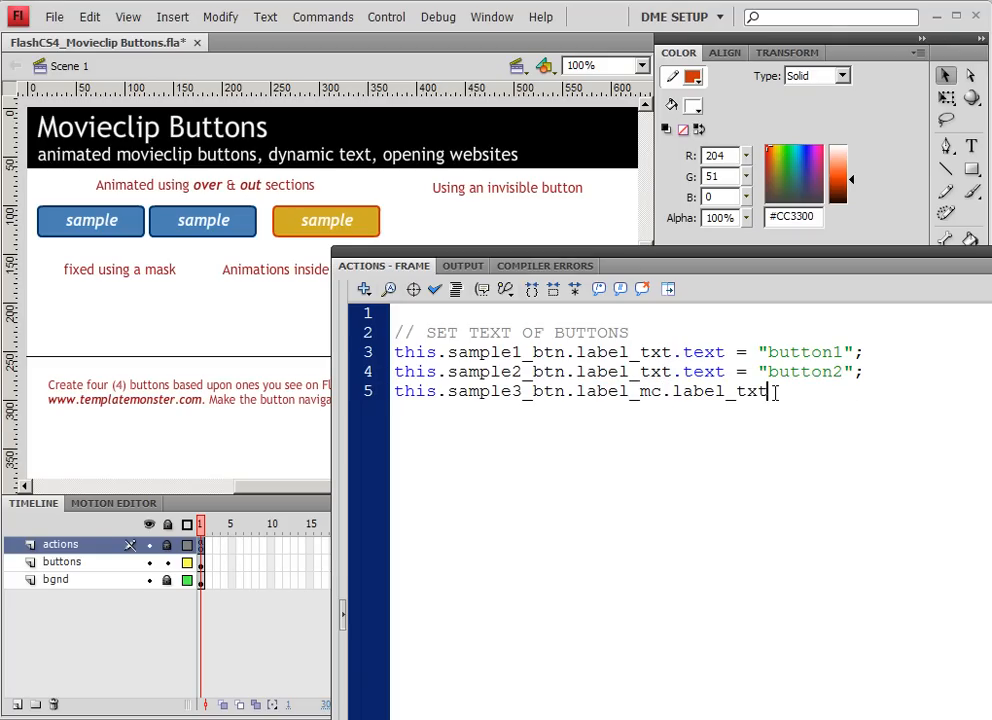
key(ctrl+v)
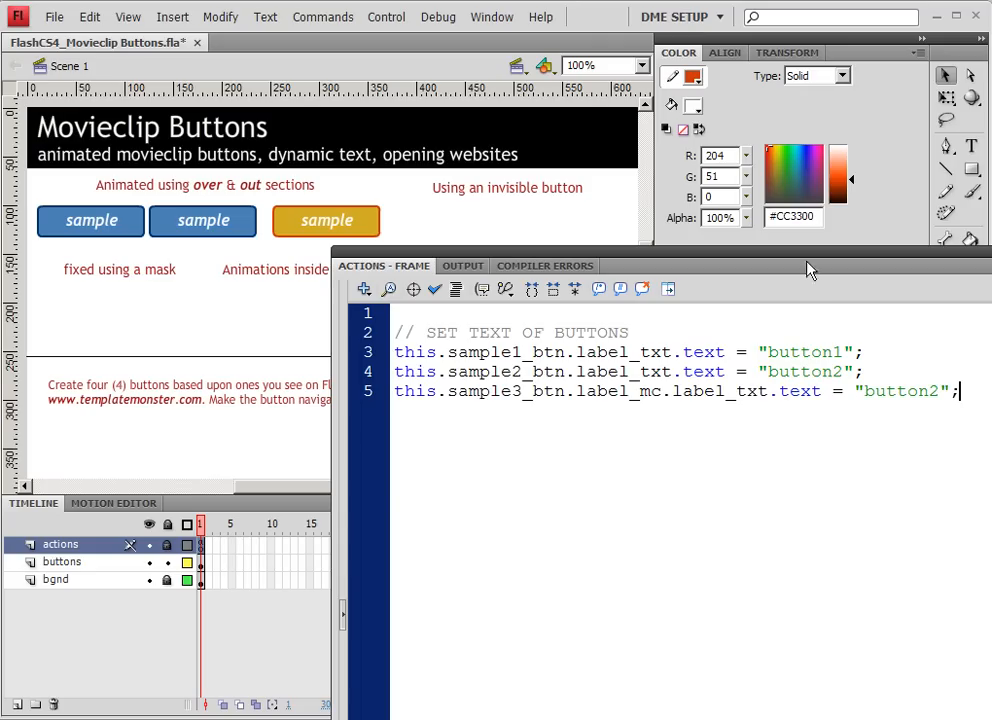
drag(790, 252, 610, 192)
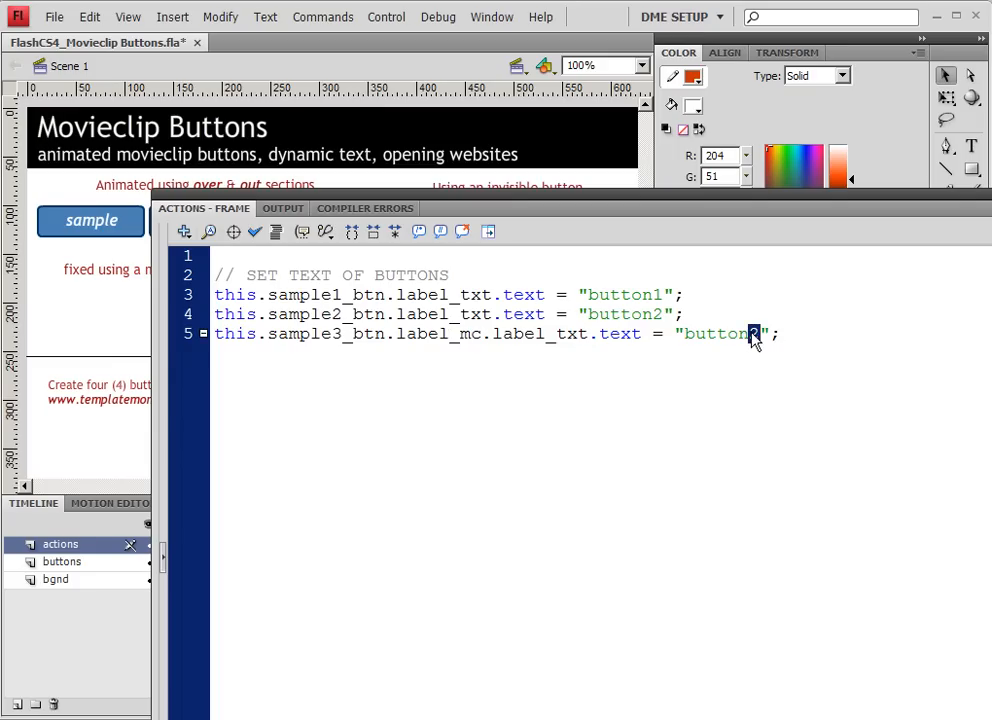
click(840, 339)
key(Return)
key(Return)
- Test the movie to check the third button's label, close the preview, and run the test again
key(ctrl+Return)
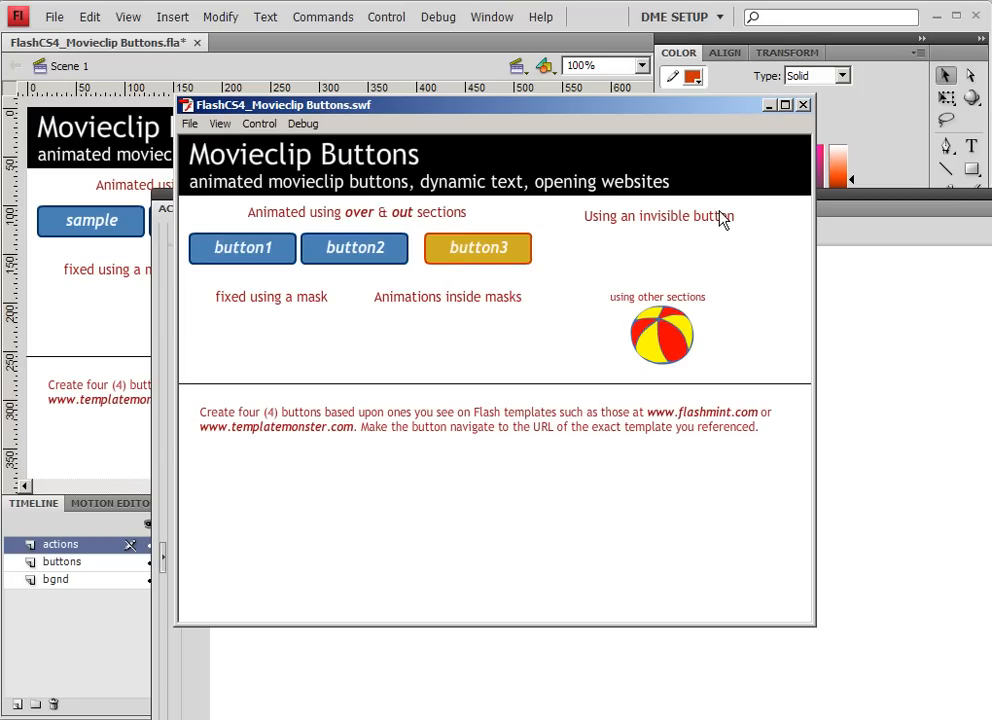
click(804, 106)
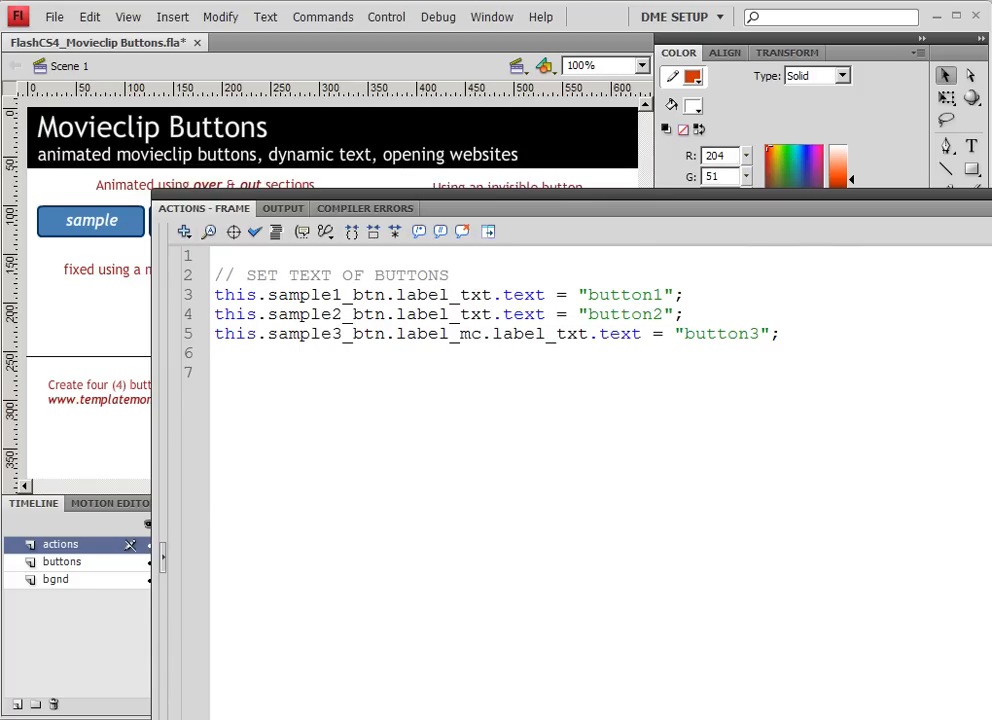
key(ctrl+Return)
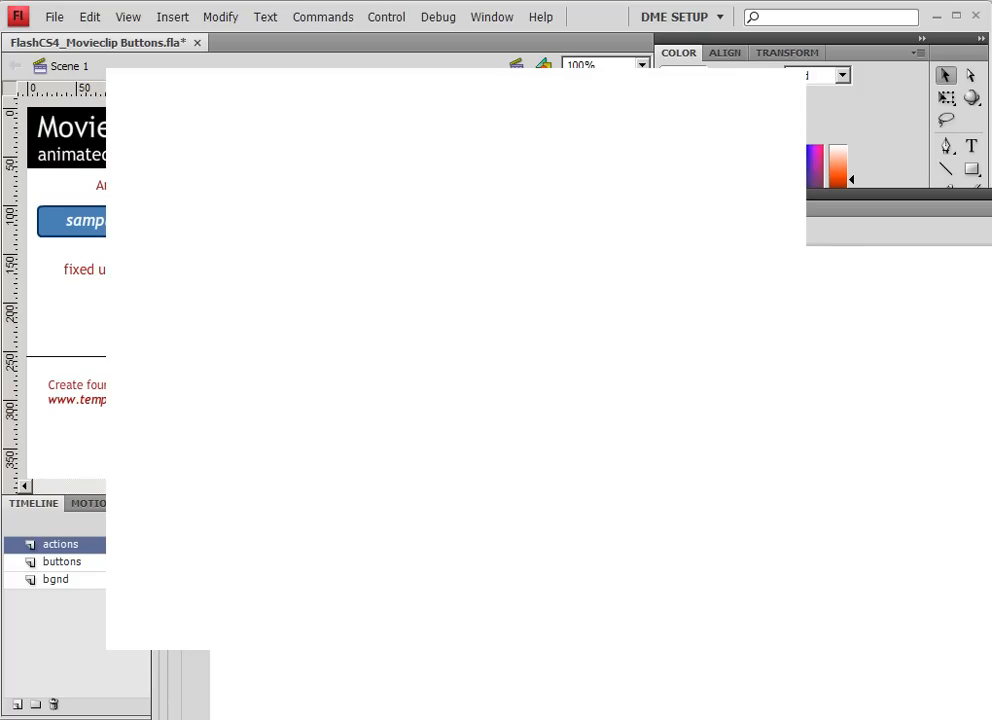